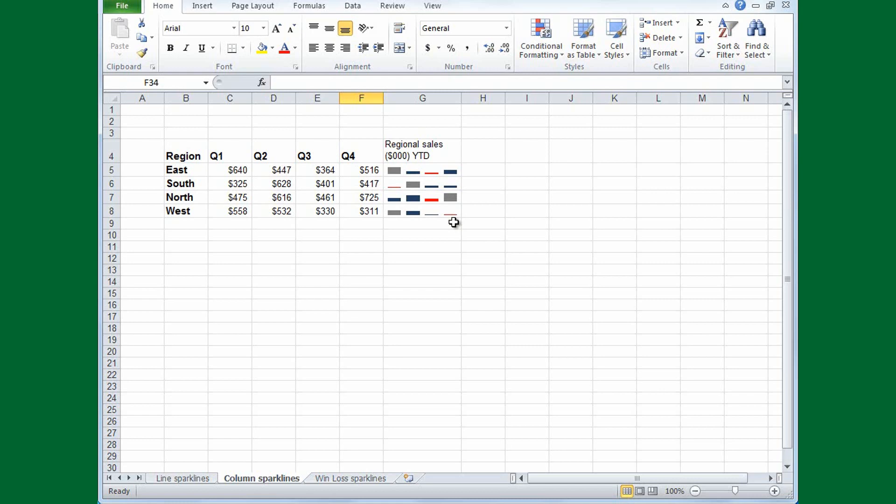
key(ctrl+Page_Down)
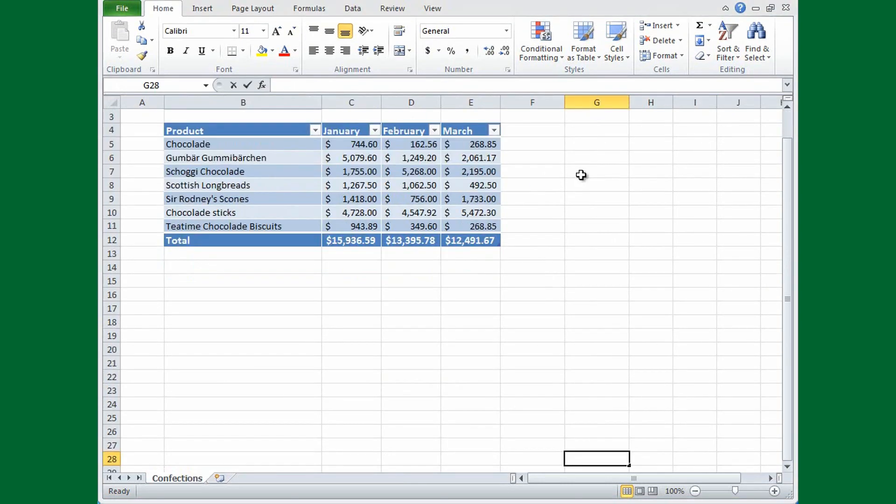
Step: Insert a line sparkline in G5 from the Chocolade data in C5:E5 and fill it down through G11
click(581, 143)
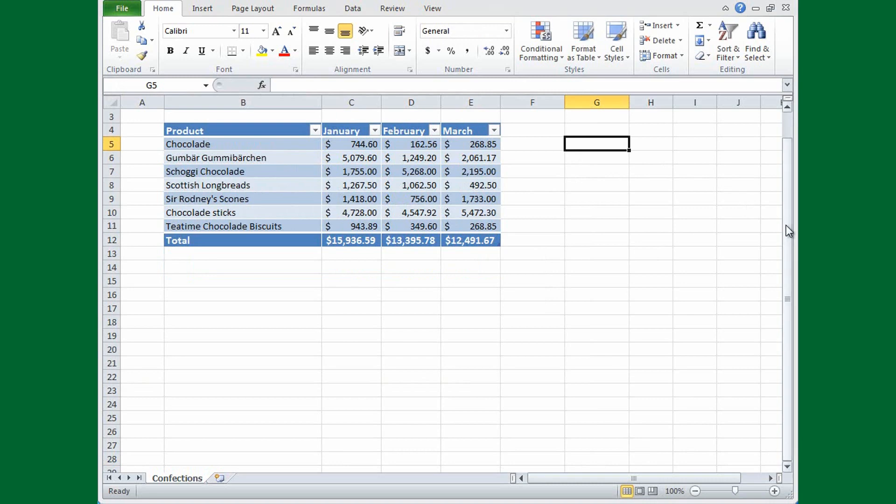
drag(785, 225, 785, 178)
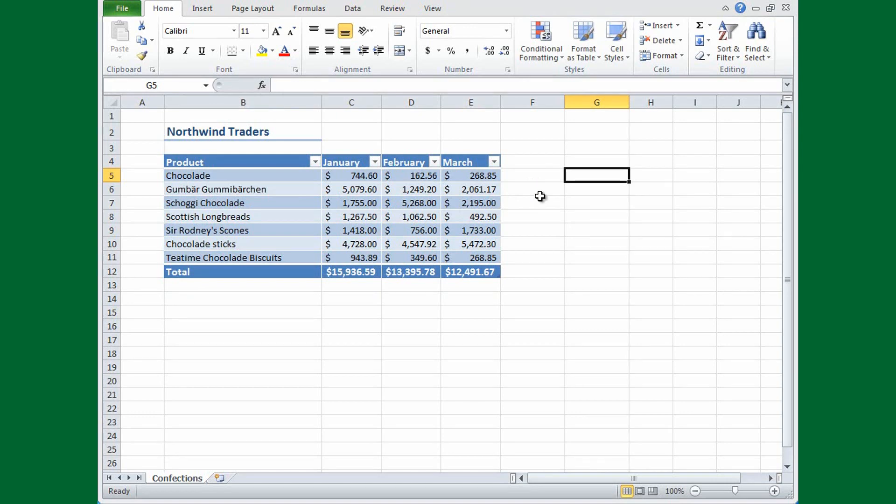
click(203, 14)
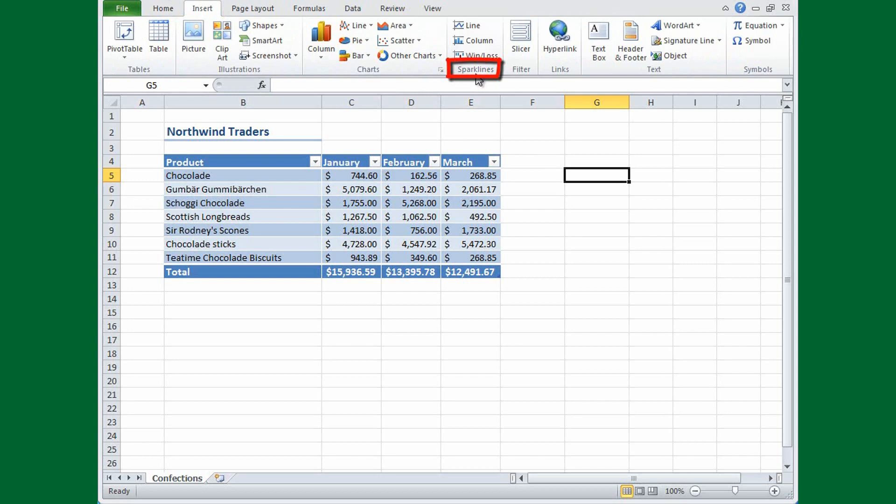
click(467, 28)
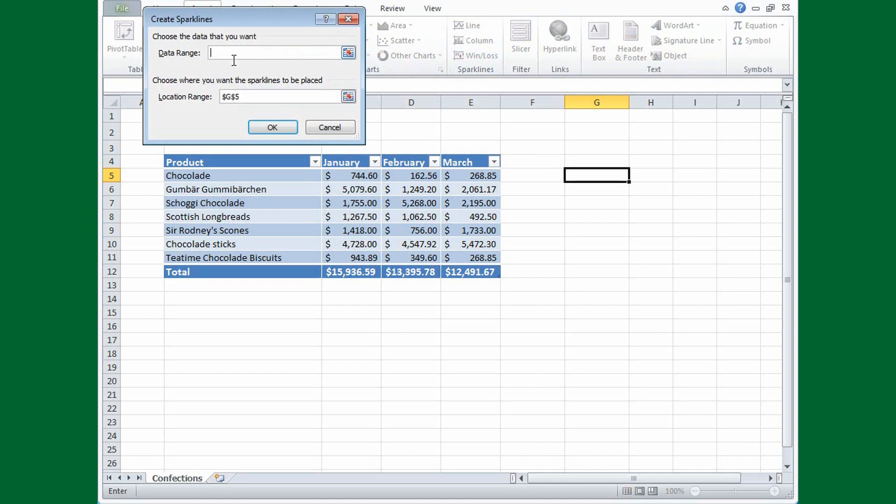
click(344, 177)
drag(343, 178, 449, 176)
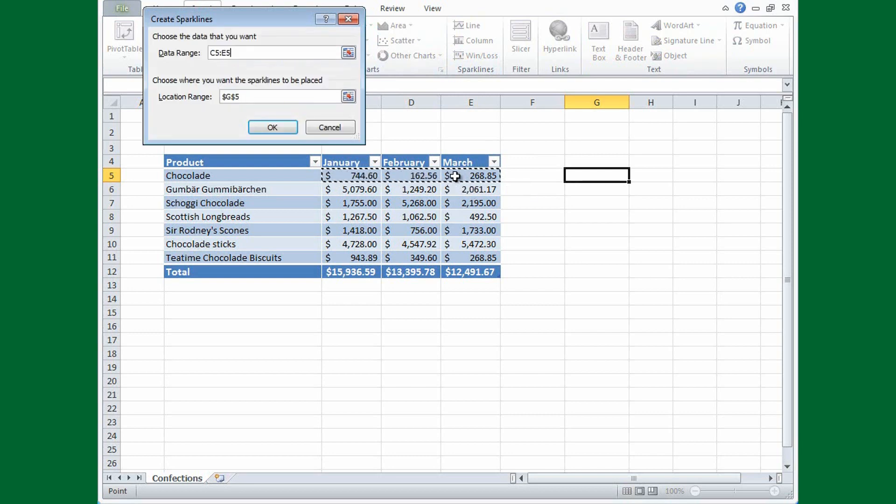
click(273, 127)
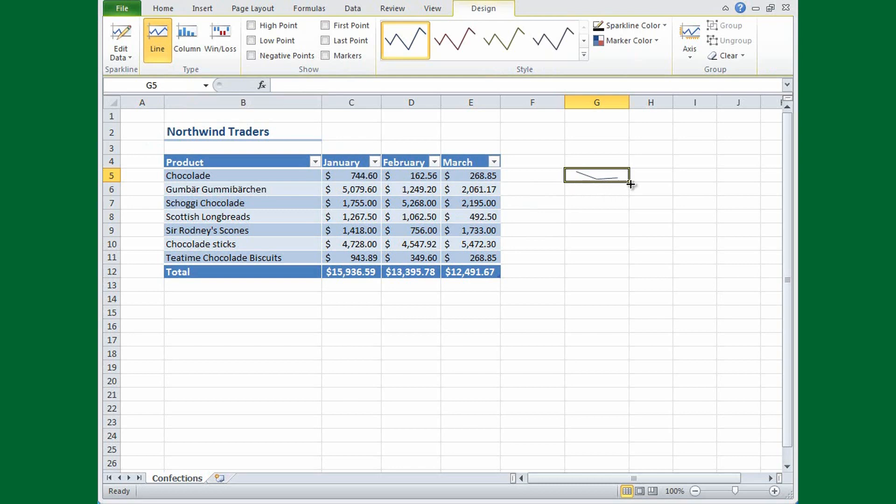
drag(630, 183, 629, 264)
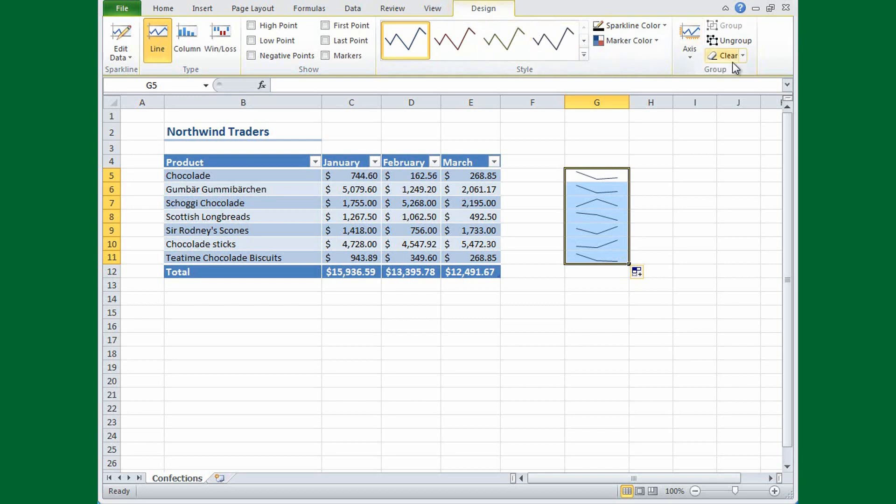
Step: Clear the selected sparklines in G5:G11
click(742, 56)
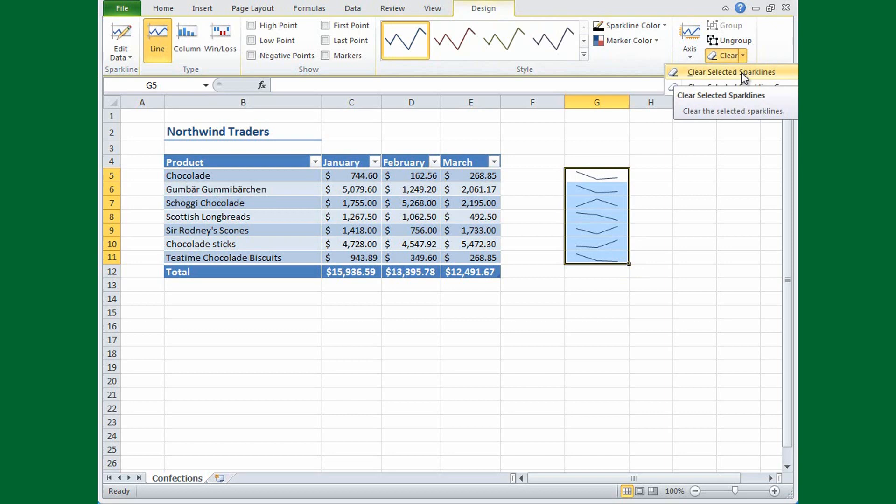
click(741, 72)
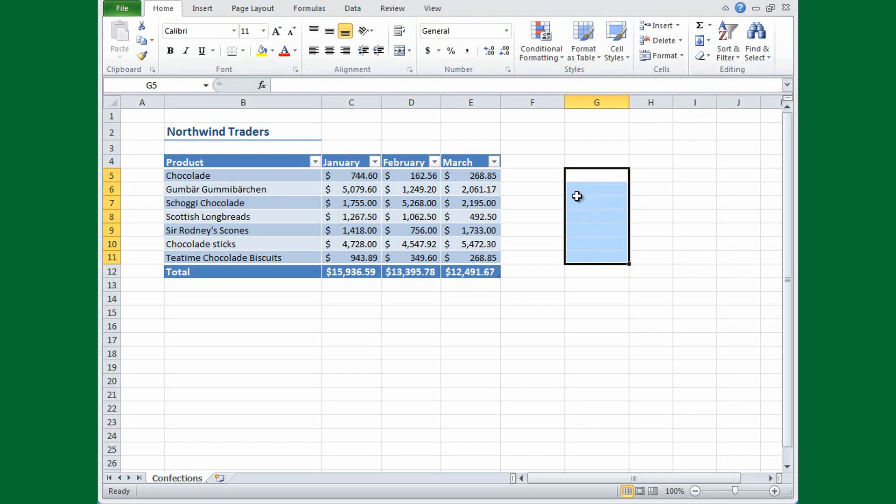
Step: Insert line sparklines in G5:G11 in one go, using C5:E11 as the data range
click(205, 10)
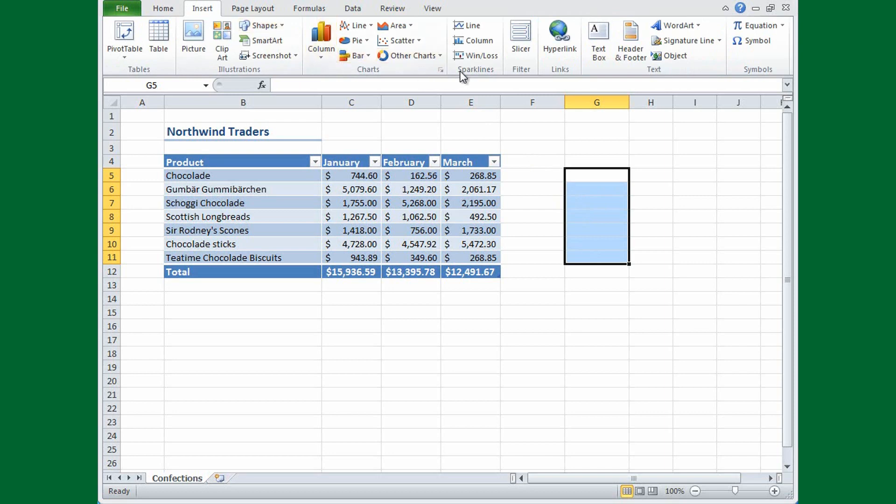
click(463, 27)
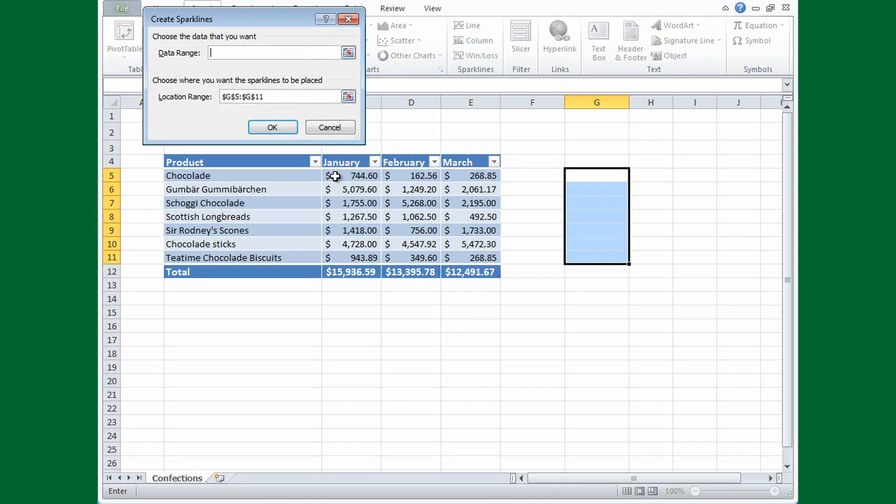
drag(335, 176, 472, 254)
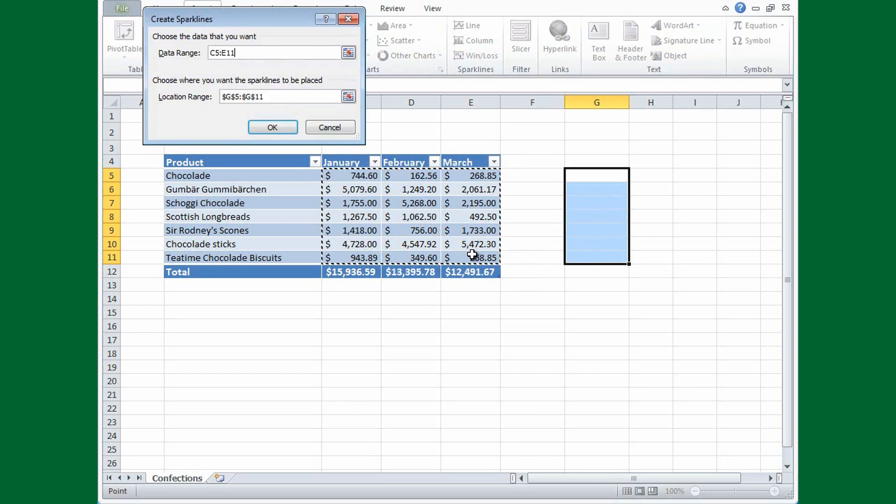
click(288, 131)
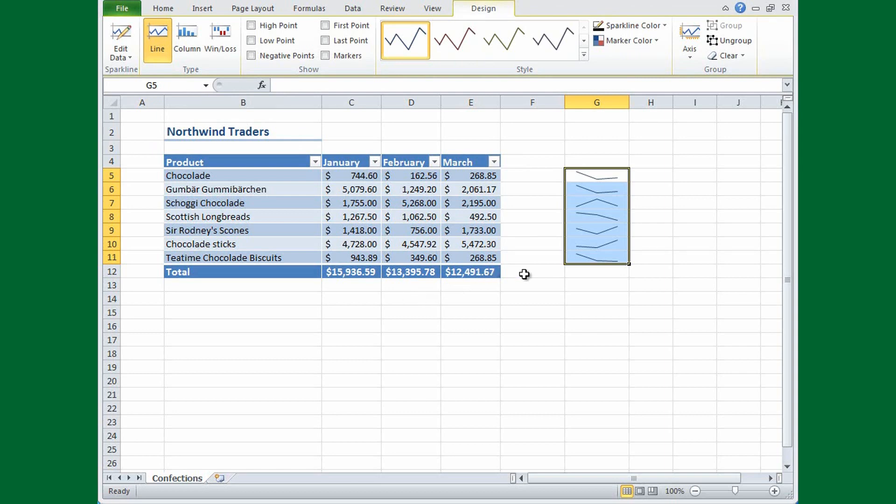
click(583, 282)
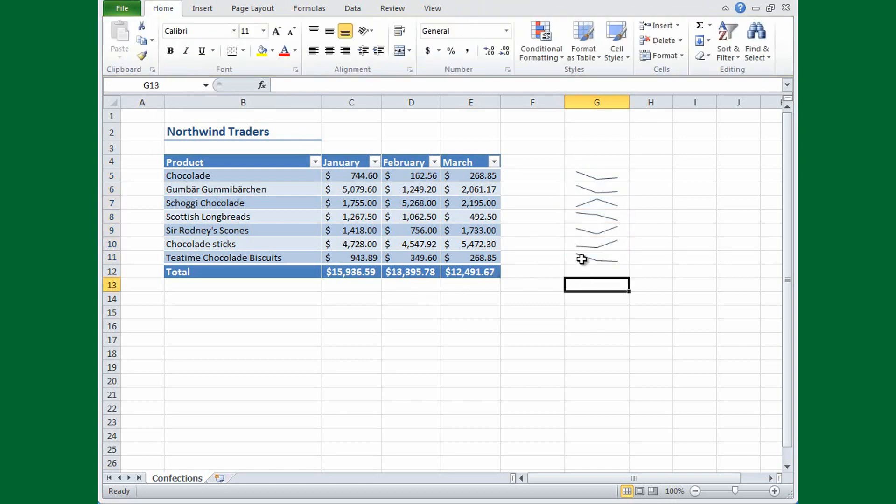
click(579, 258)
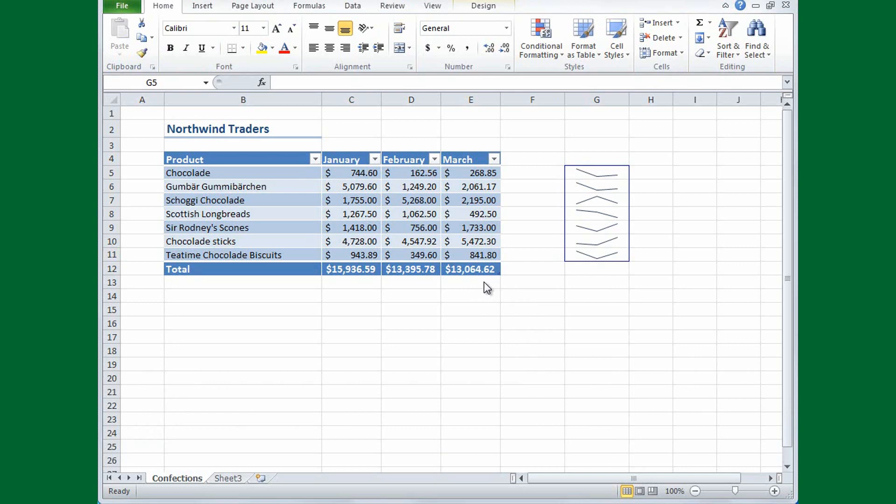
Step: Set the March value of Teatime Chocolade Biscuits in E11 to 268.85
click(475, 256)
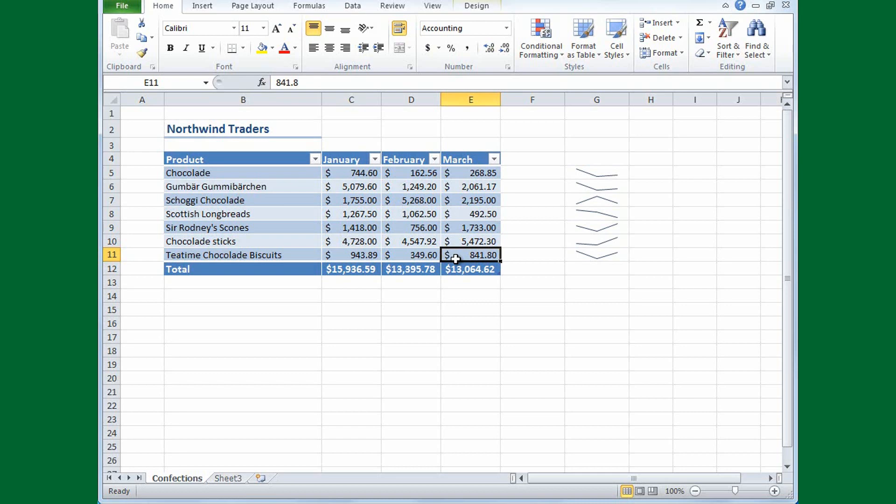
text(268)
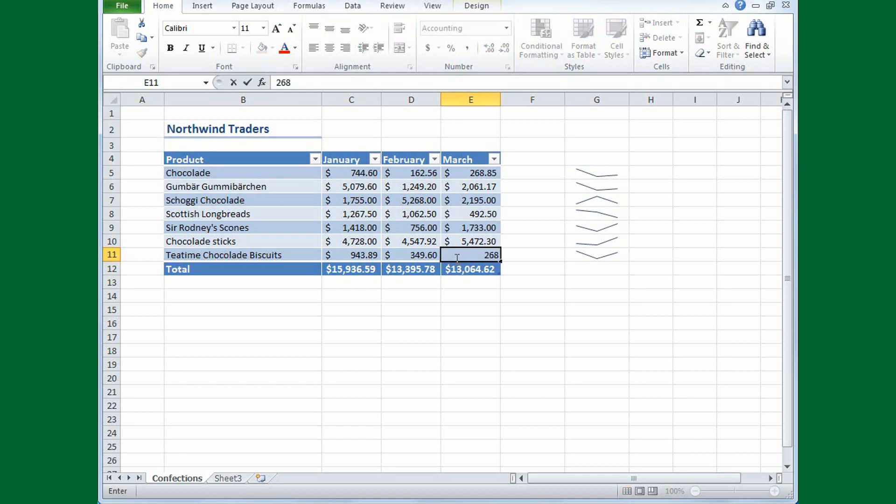
text(.85)
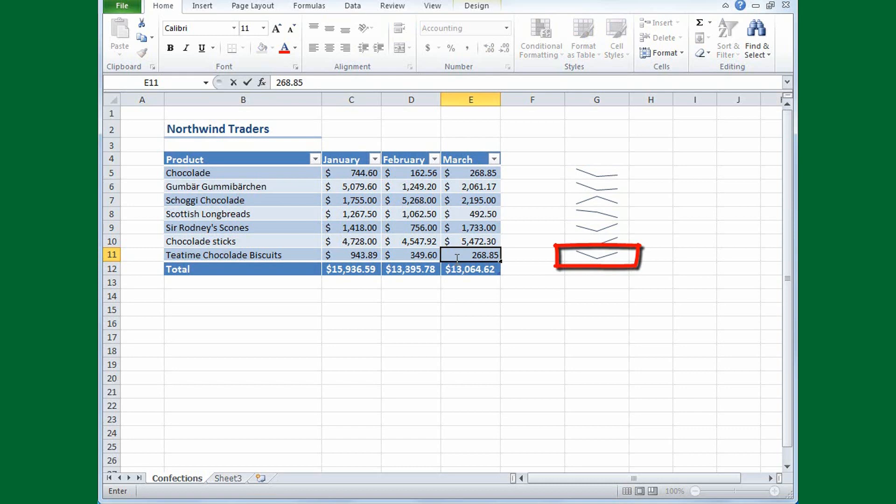
key(Return)
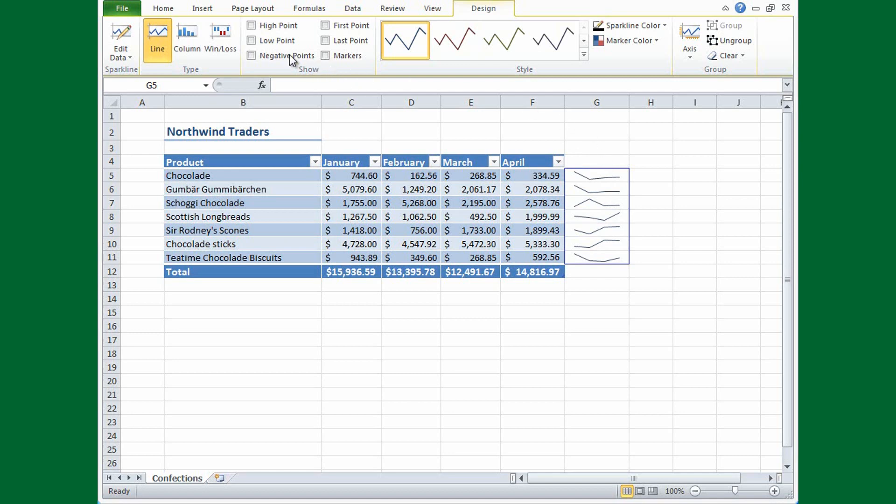
Step: Try out the high point and low point highlights on the G5:G11 sparklines and turn both off again
click(251, 26)
click(250, 26)
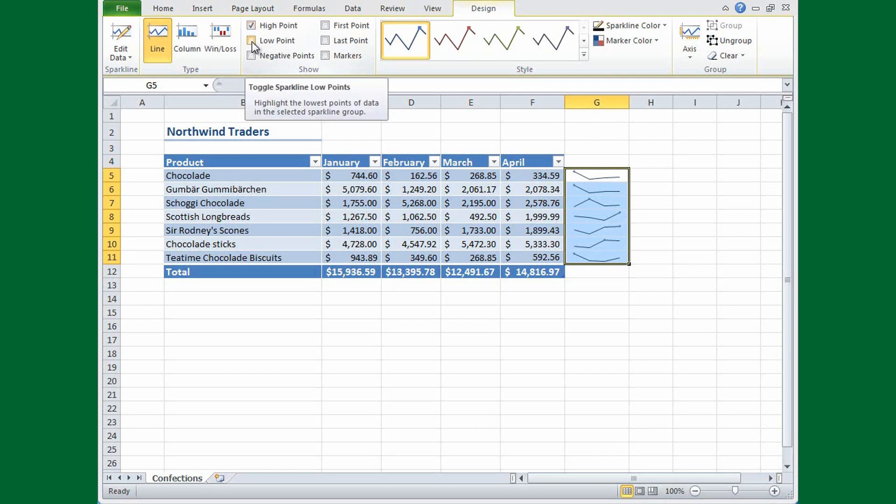
click(252, 42)
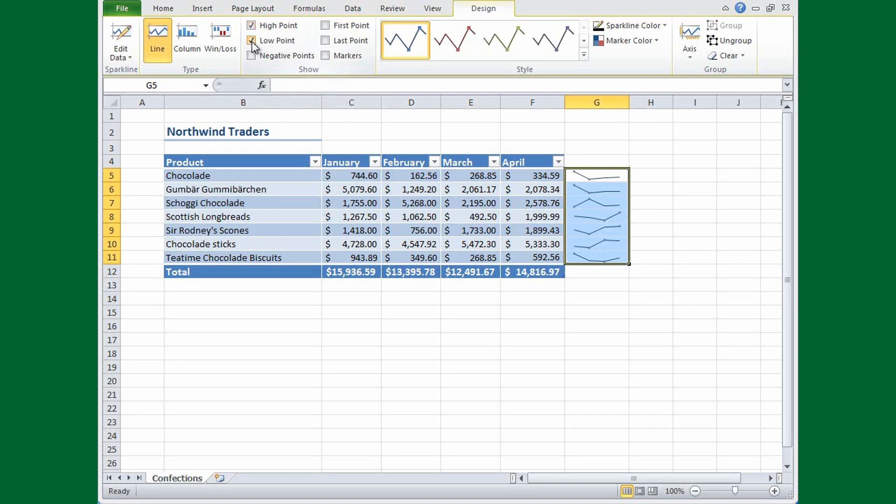
click(250, 40)
click(250, 27)
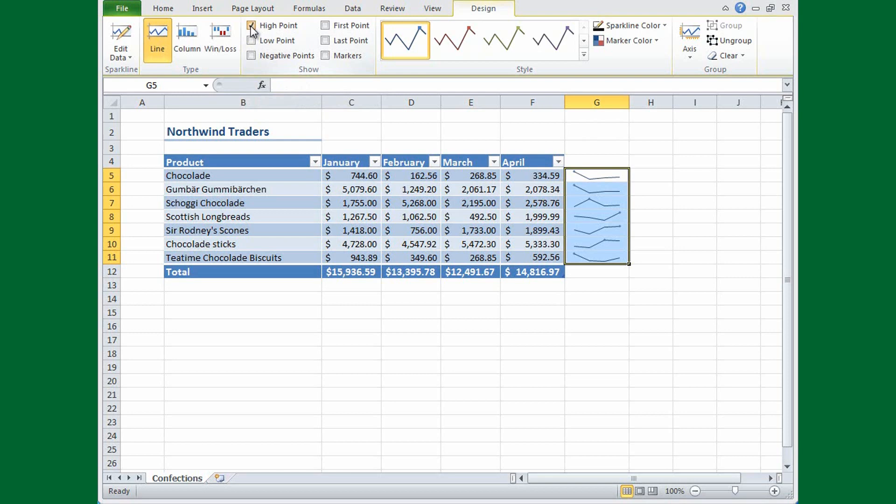
Step: Show markers on the G5:G11 sparklines and apply the dark-line style with red markers
click(324, 41)
click(325, 57)
click(583, 56)
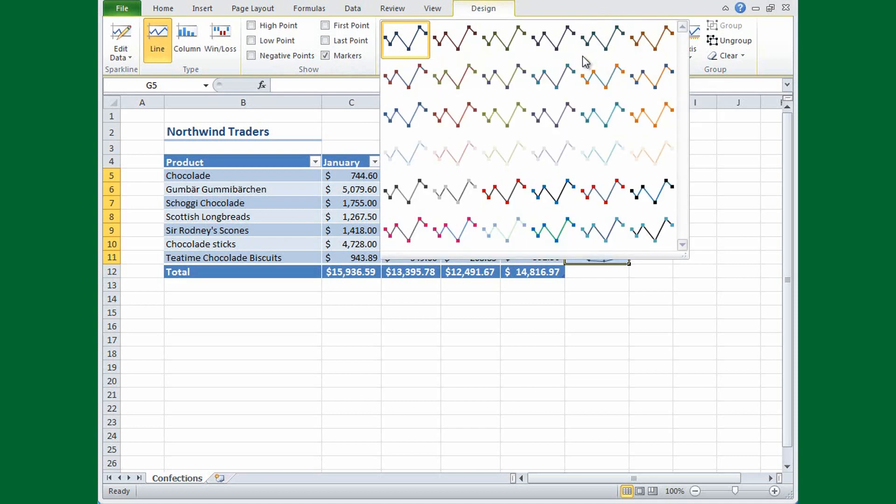
click(510, 192)
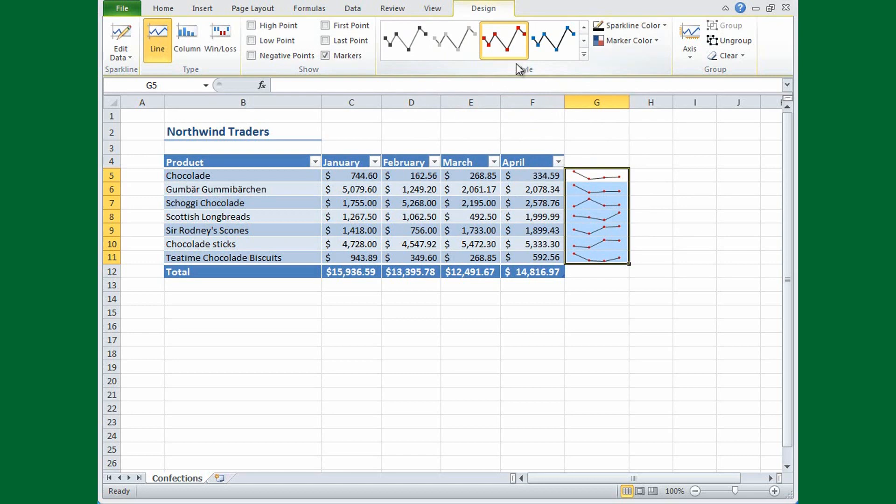
Step: Set the color of the G5:G11 sparklines to the darkest shade in the black theme color column
click(664, 27)
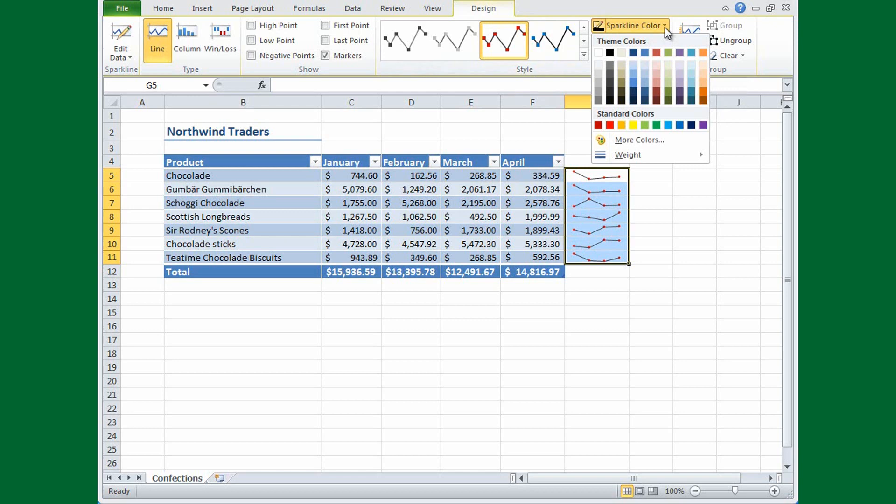
click(609, 102)
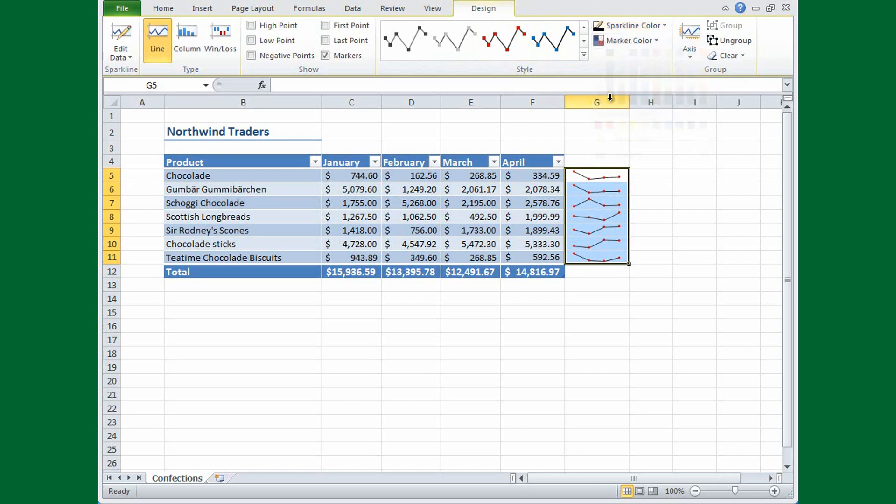
click(654, 42)
mouse_move(653, 71)
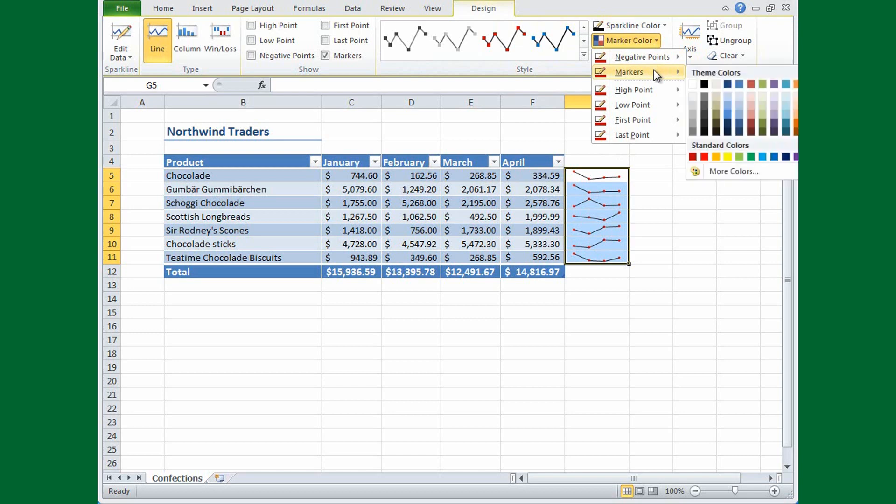
click(570, 97)
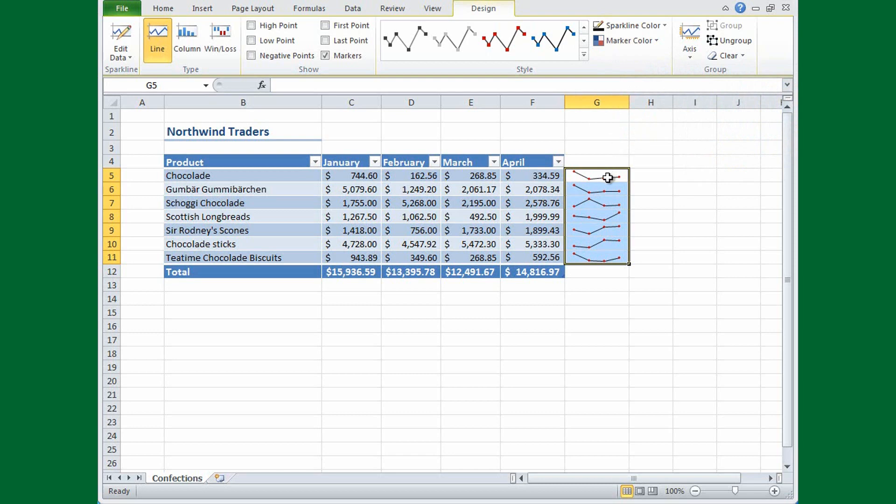
Step: Set the line weight of the G5:G11 sparklines to 1½ pt
click(664, 29)
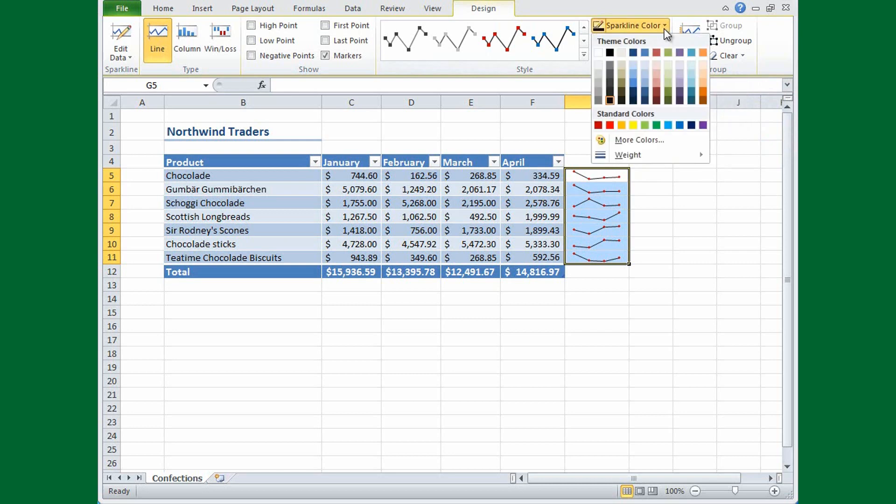
mouse_move(626, 158)
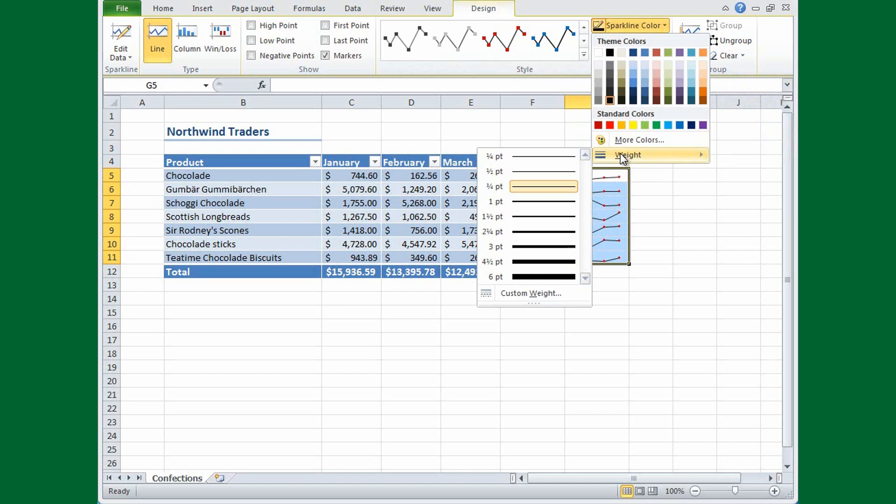
click(551, 216)
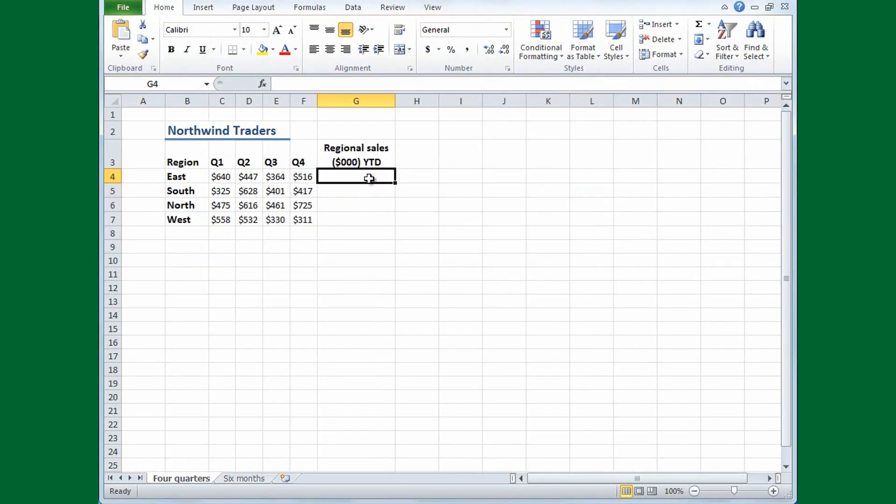
Step: Create column sparklines in G4:G7 from the quarterly sales data in C4:F7
drag(369, 178, 366, 218)
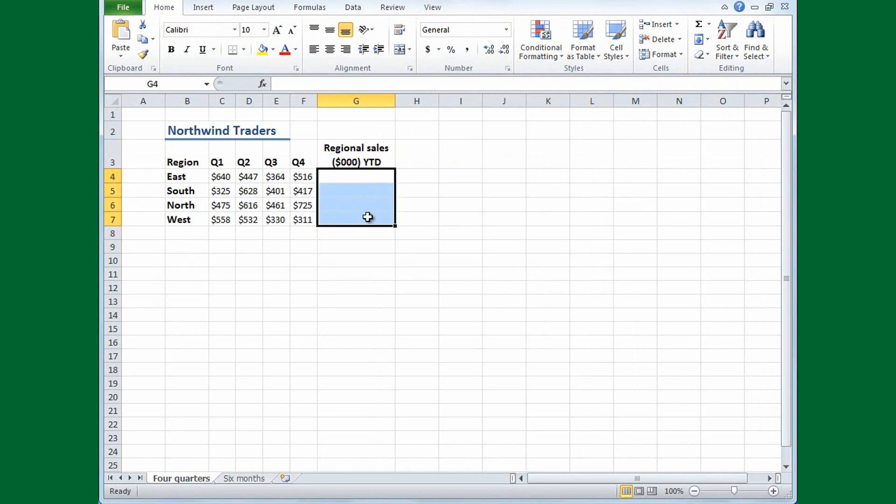
click(211, 14)
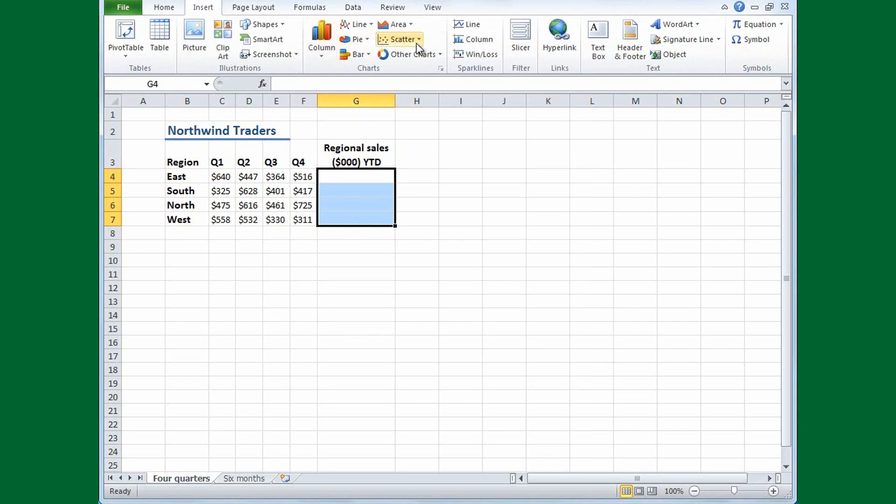
click(469, 44)
drag(435, 129, 450, 272)
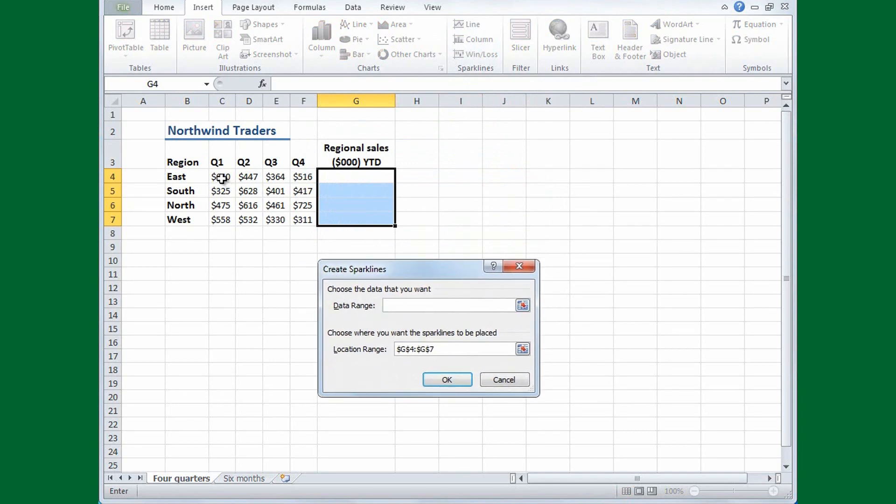
drag(218, 177, 293, 219)
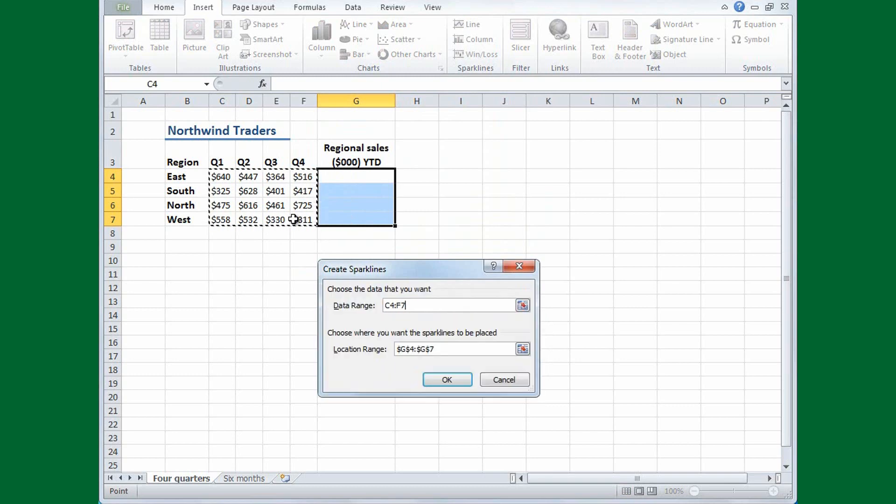
click(447, 380)
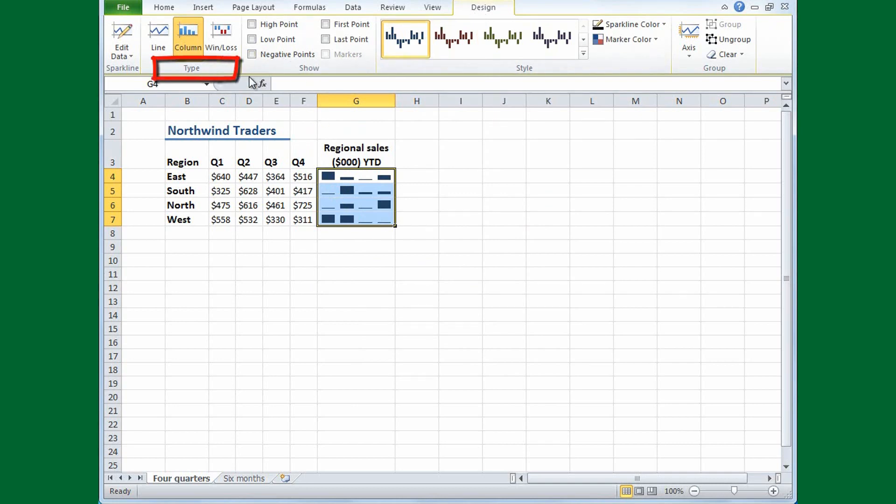
Step: Try the line type on the G4:G7 sparklines, return them to columns, and highlight their high and low points
click(159, 49)
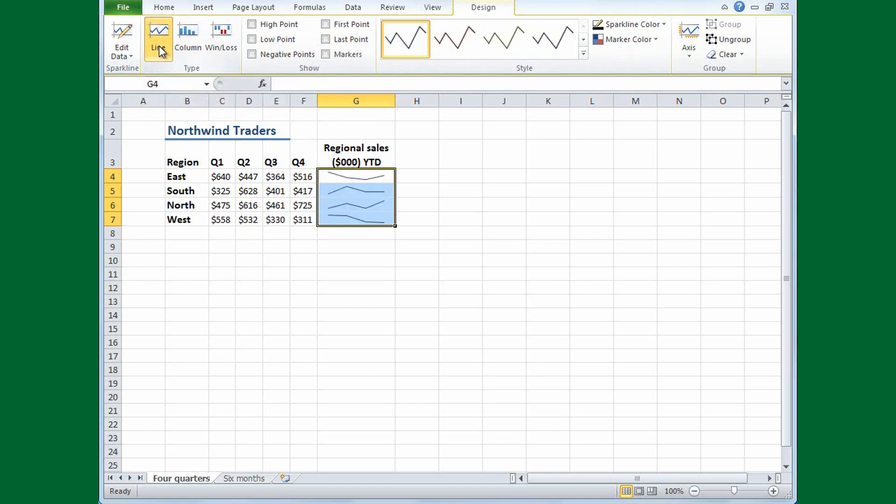
click(185, 43)
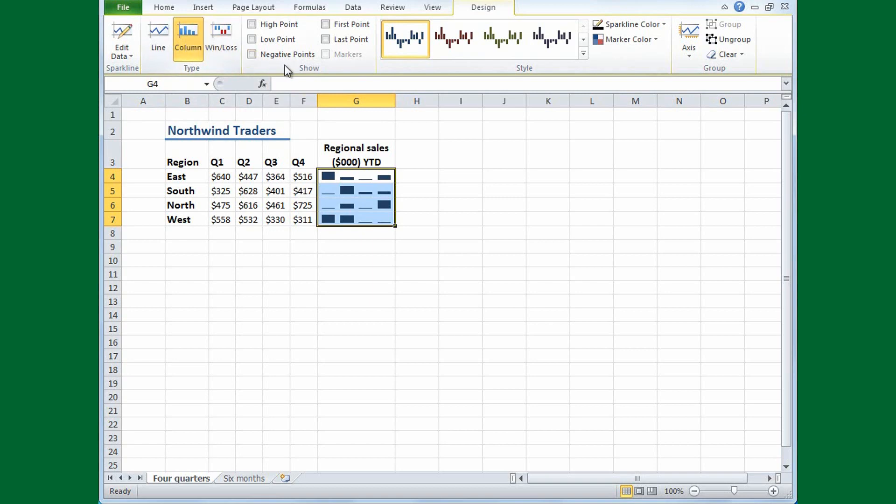
click(252, 25)
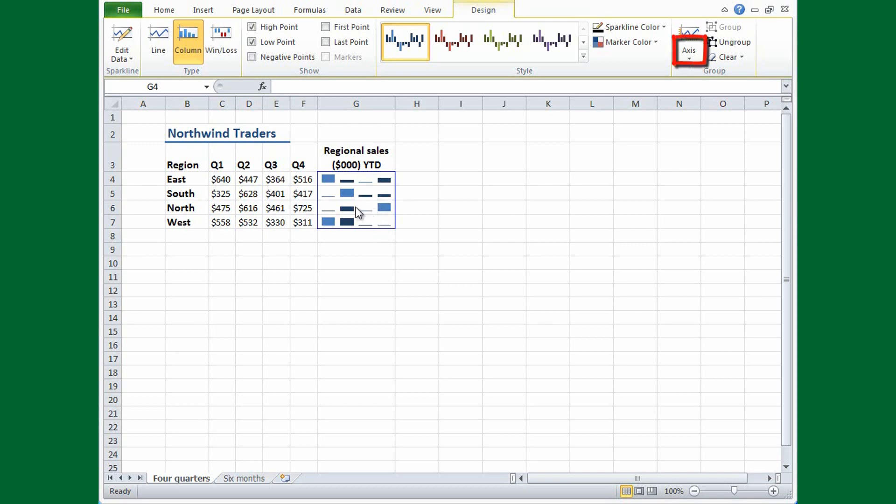
Step: Set a custom minimum value of 250 for the vertical axis of the G4:G7 sparklines
click(688, 60)
click(689, 62)
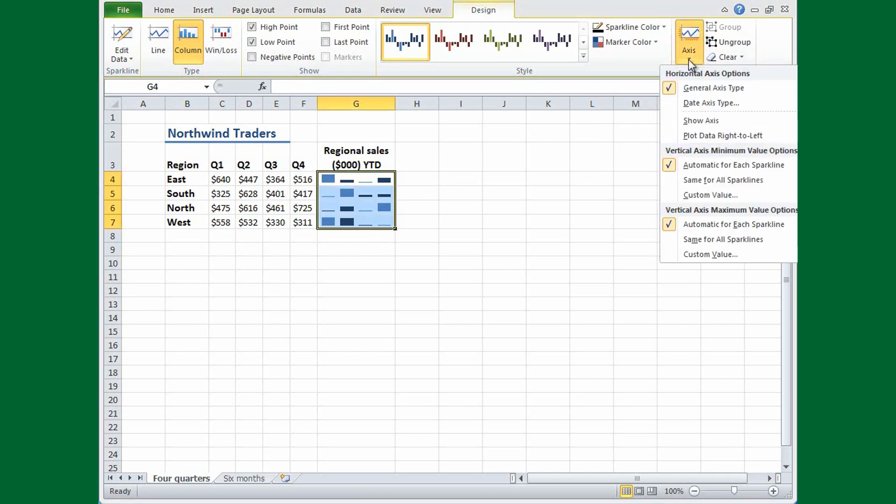
click(689, 195)
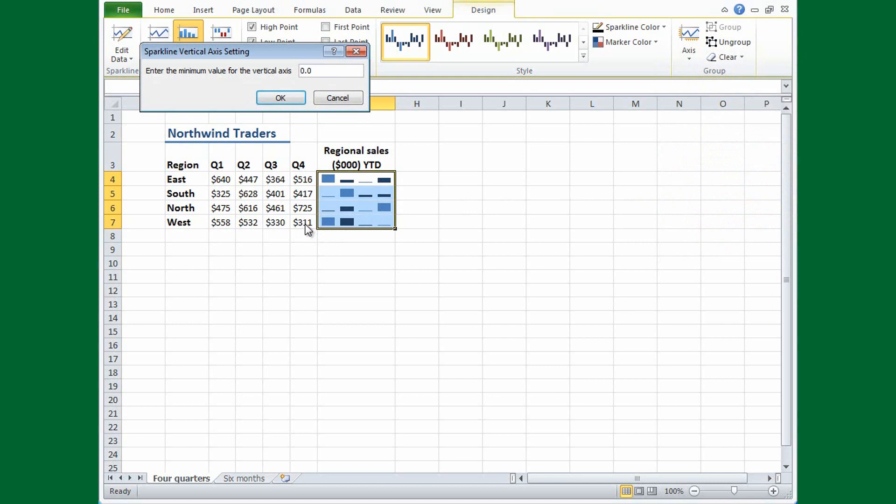
double_click(311, 70)
text(250)
click(282, 100)
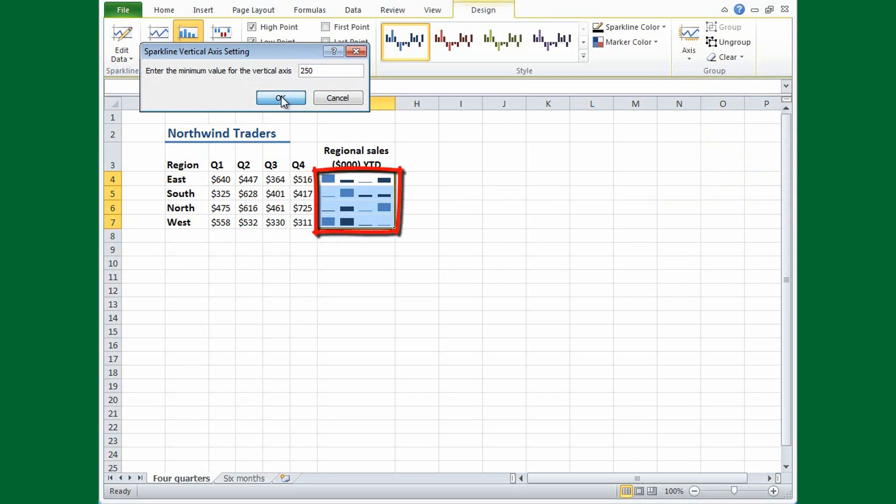
click(282, 98)
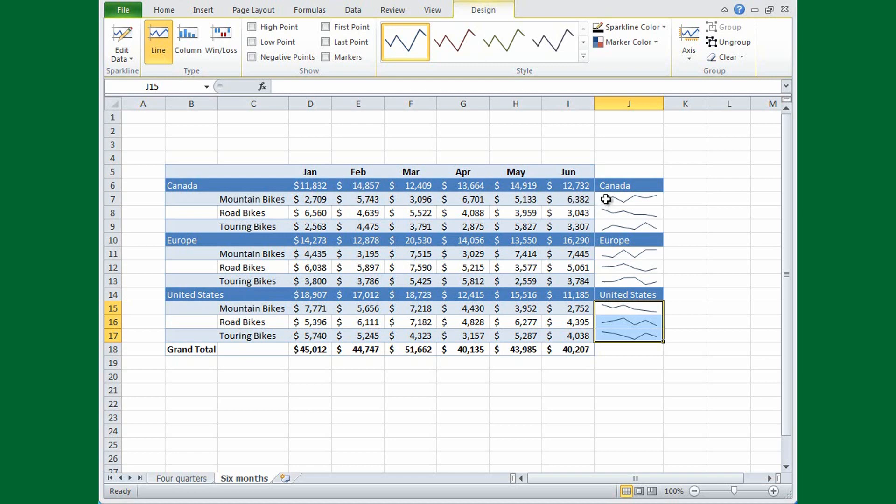
Step: Clear all the sparkline groups in J7:J17 on the Six months sheet
drag(605, 201, 615, 341)
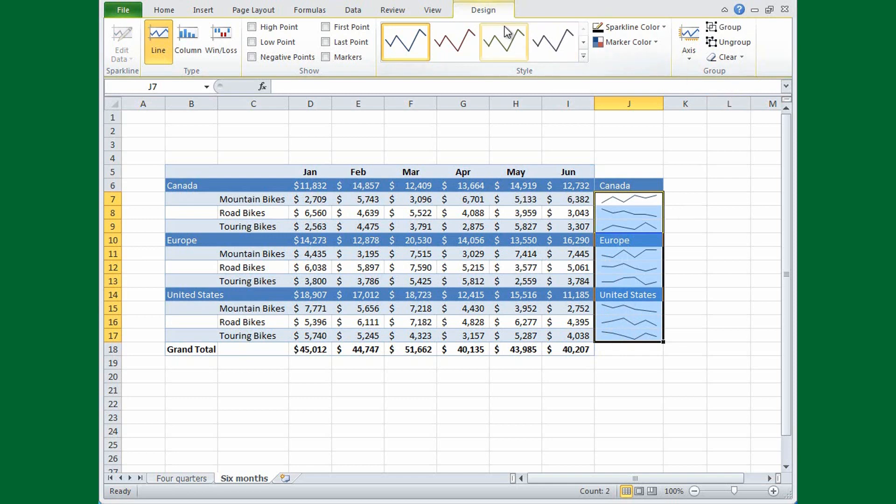
click(740, 58)
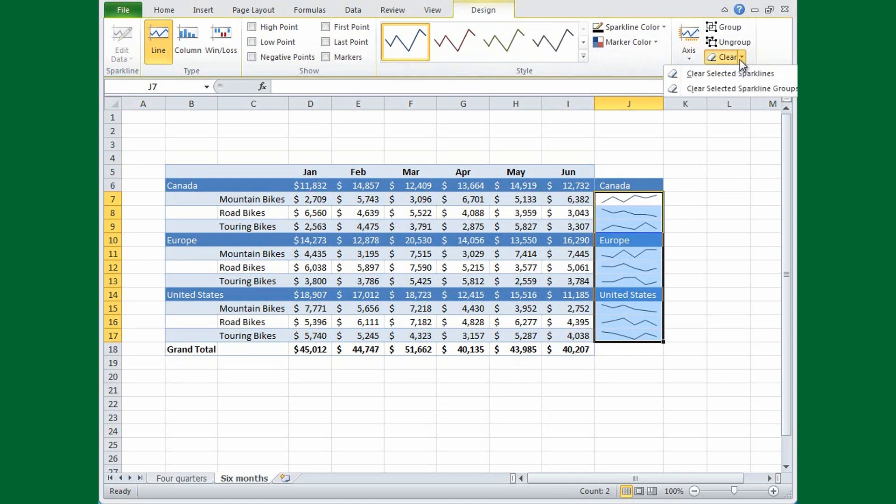
click(726, 89)
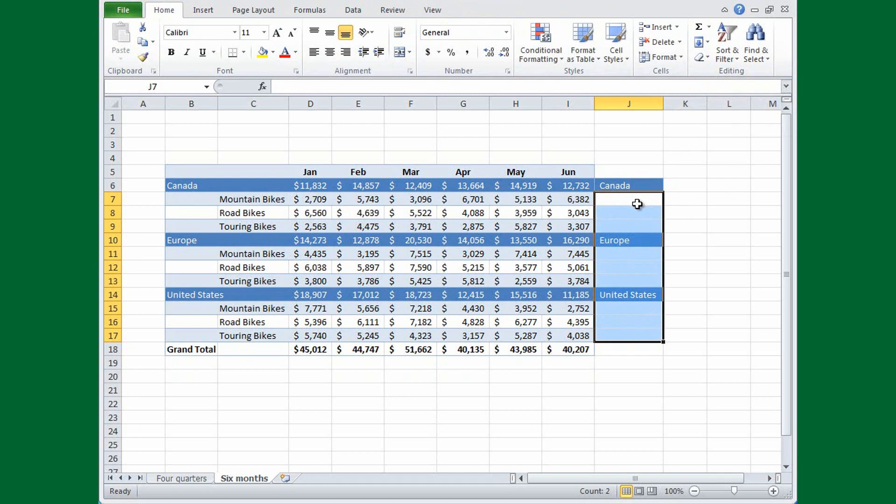
Step: Merge the blank cells under each region heading in column J: J7:J9, J11:J13 and J15:J17
drag(636, 202, 634, 222)
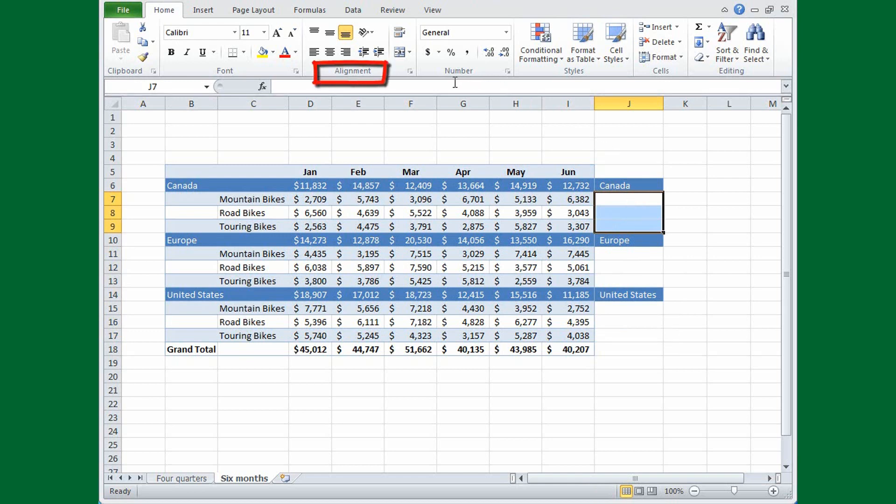
click(410, 55)
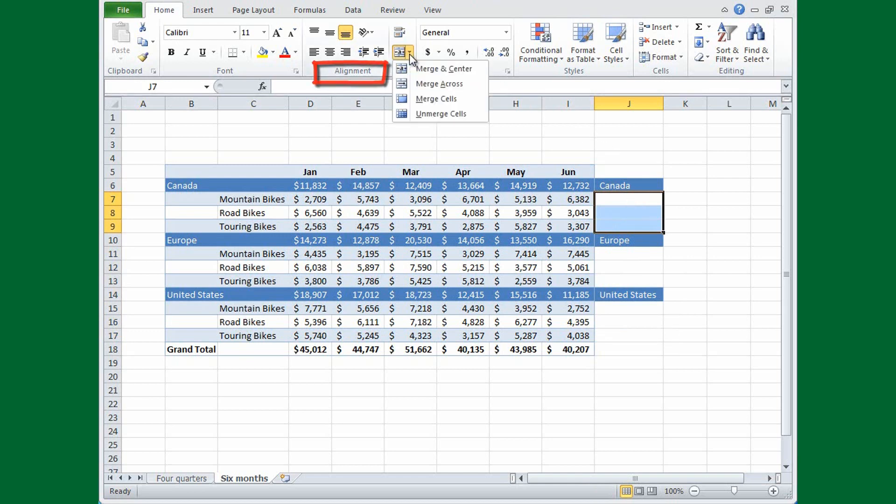
click(412, 97)
click(624, 256)
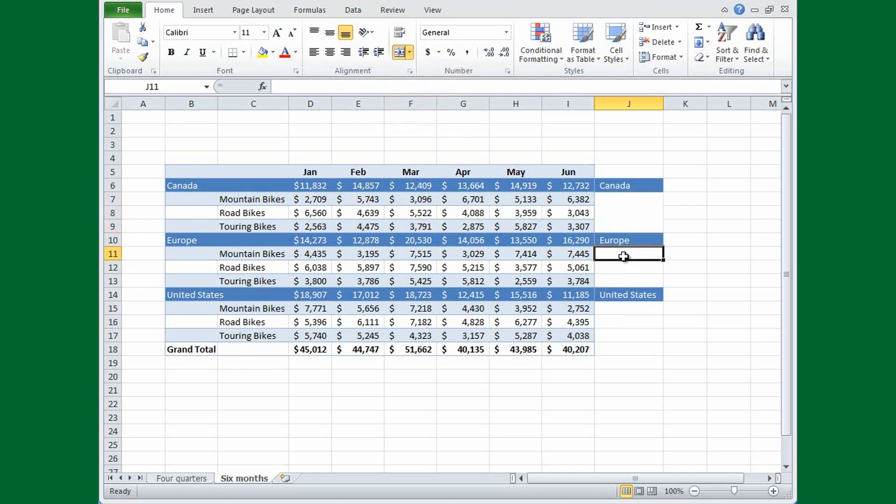
drag(623, 256, 623, 275)
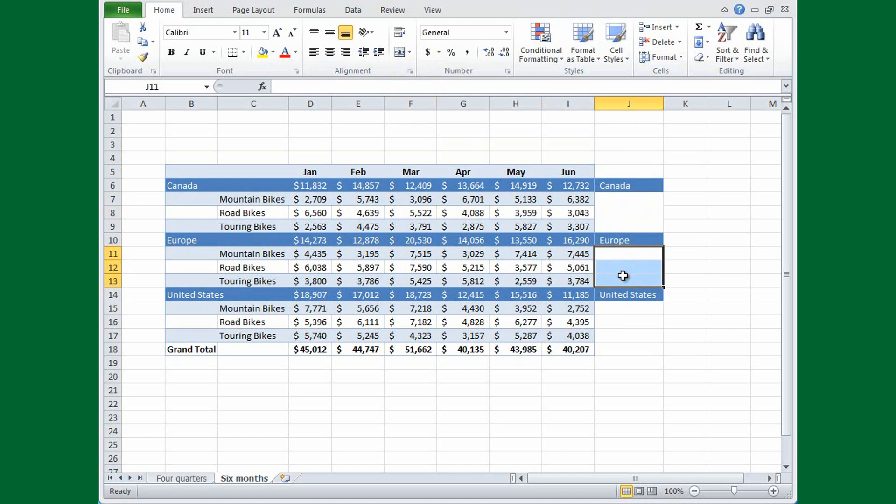
key(F4)
drag(618, 309, 619, 330)
key(F4)
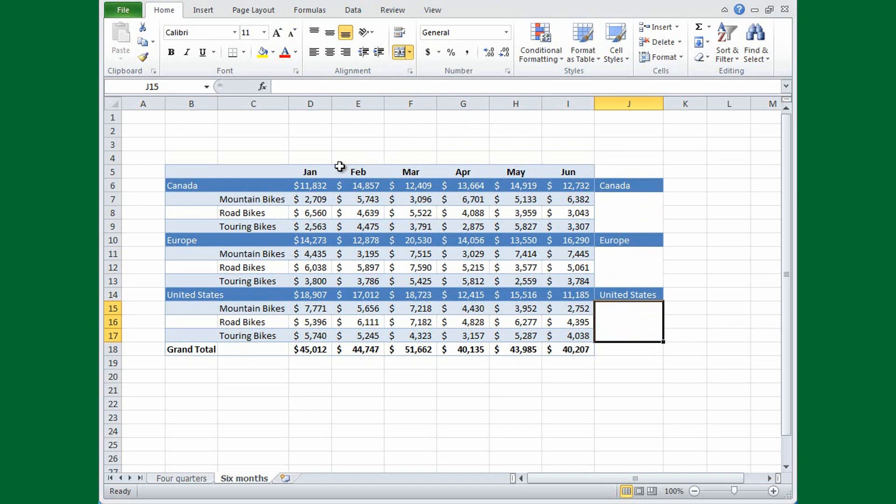
Step: Create a column sparkline of Canada's monthly totals in D6:I6, placed in the merged cell J7
drag(303, 185, 555, 187)
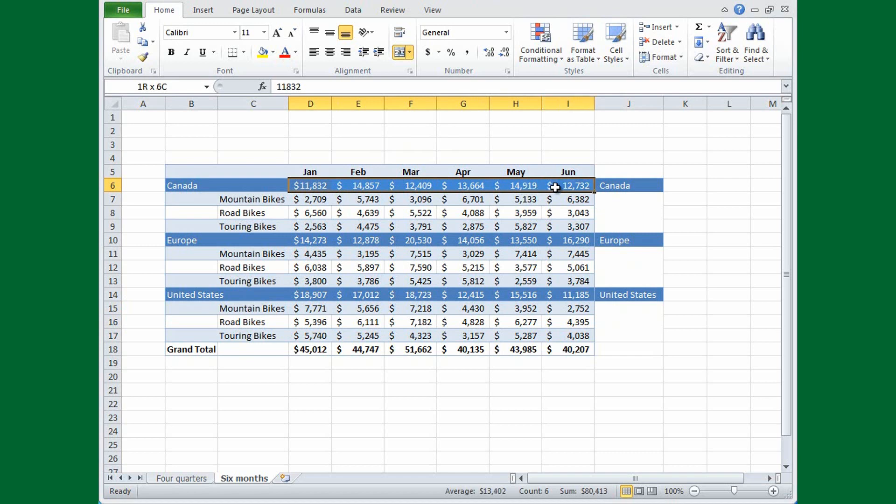
click(208, 12)
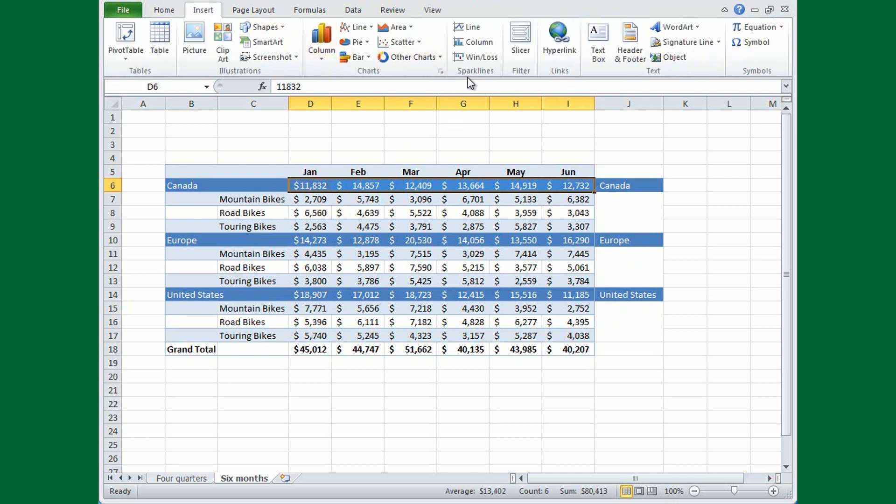
click(472, 43)
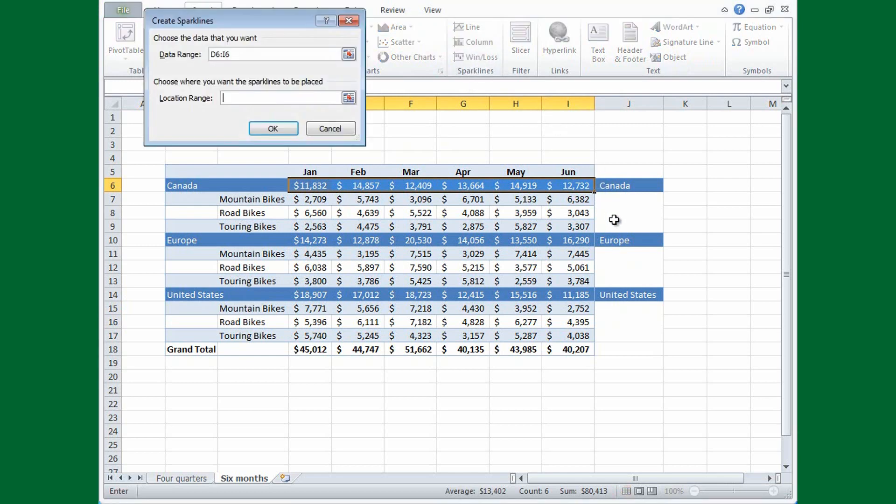
drag(611, 199, 615, 220)
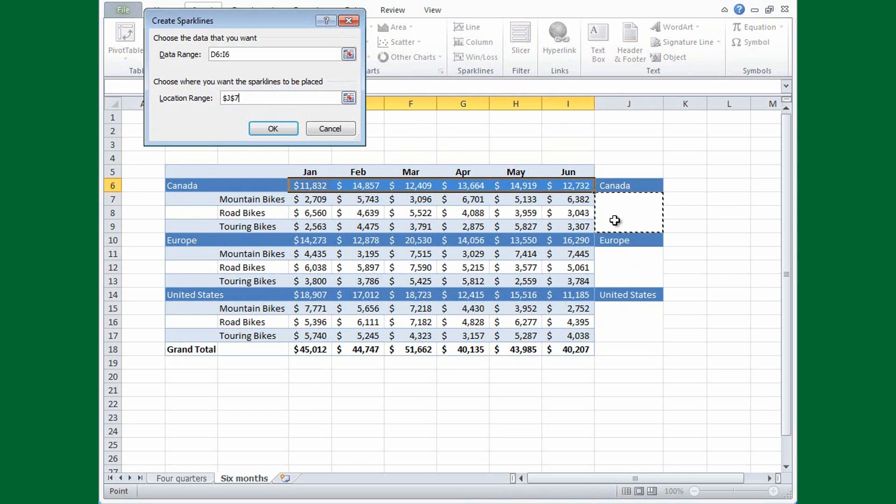
click(288, 128)
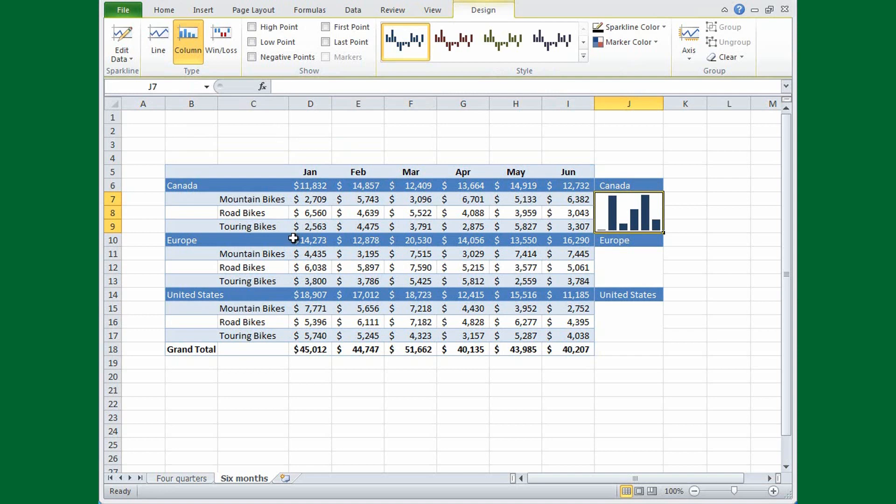
Step: Create a column sparkline of Europe's monthly totals in D10:I10, placed in the merged cell J11
click(293, 240)
drag(294, 240, 571, 240)
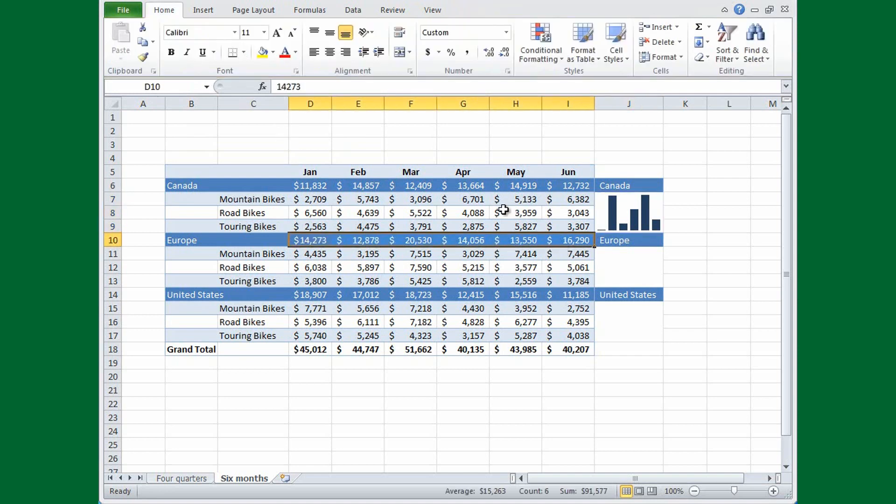
click(209, 12)
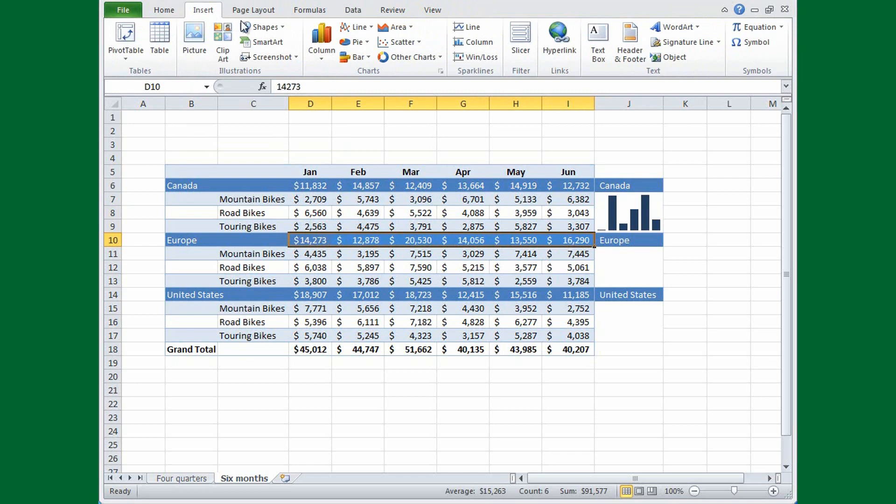
click(467, 43)
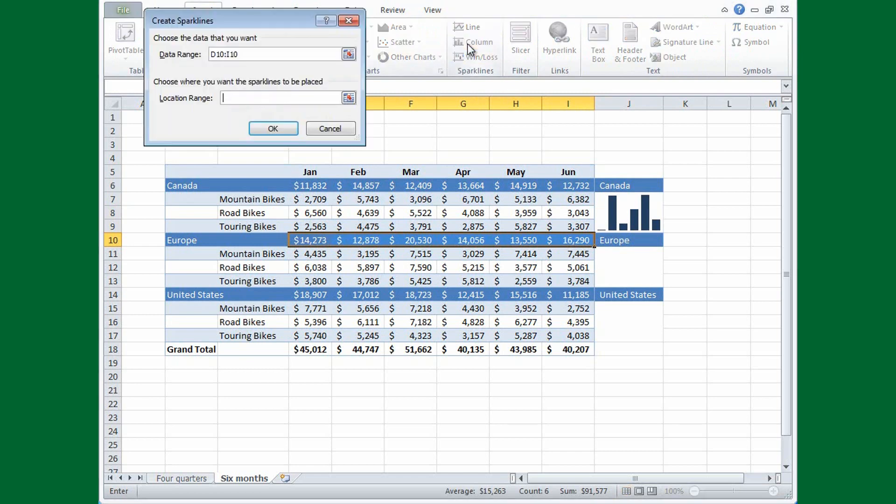
click(616, 270)
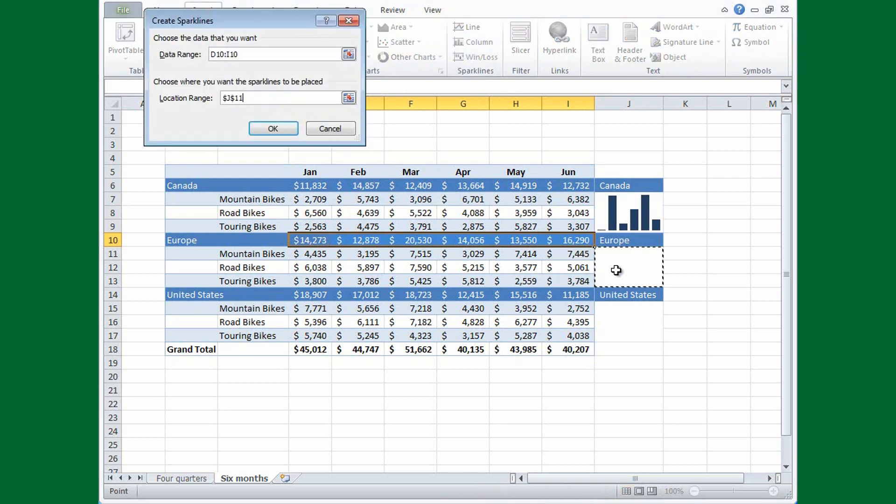
click(273, 129)
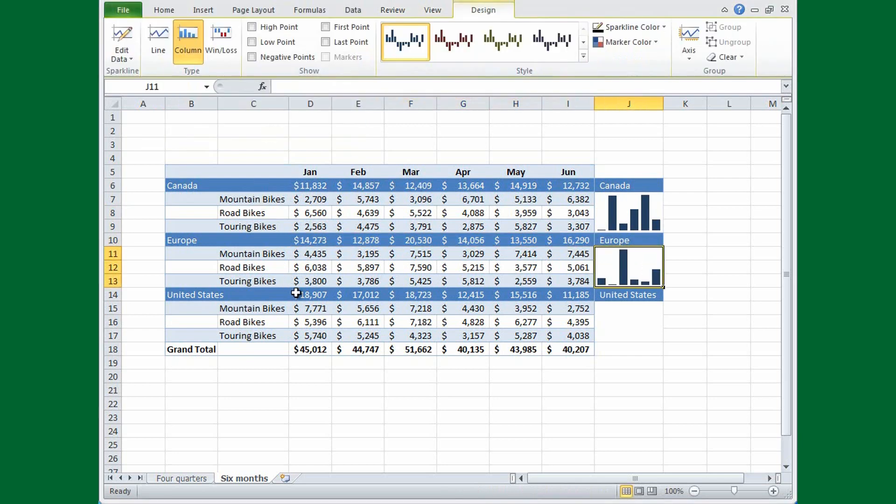
Step: Create a column sparkline of the United States monthly totals in D14:I14, placed in the merged cell J15
drag(296, 293, 581, 294)
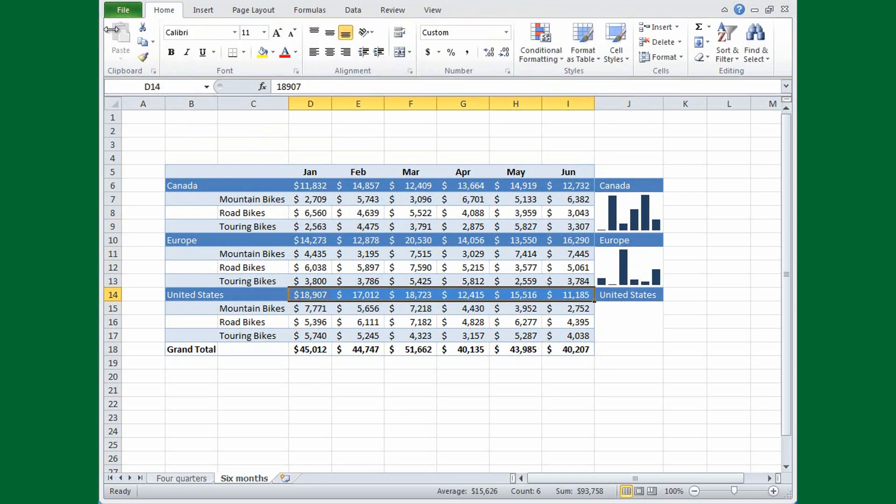
click(191, 13)
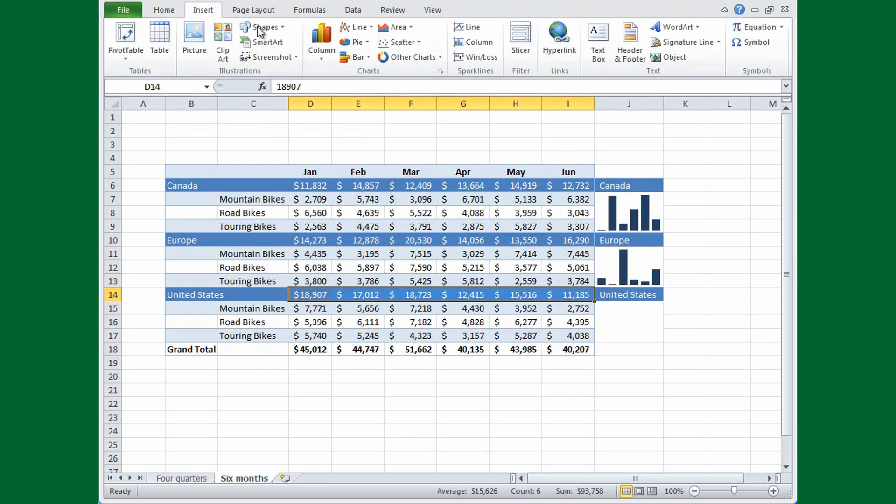
click(477, 44)
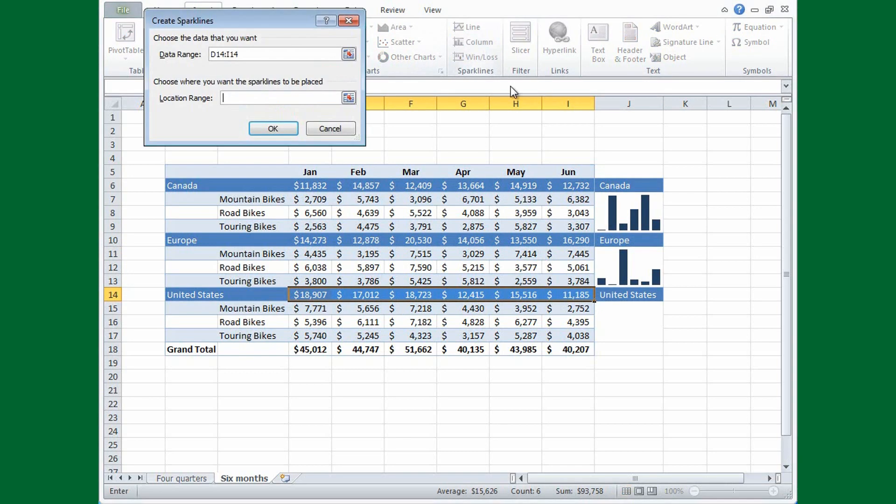
click(609, 310)
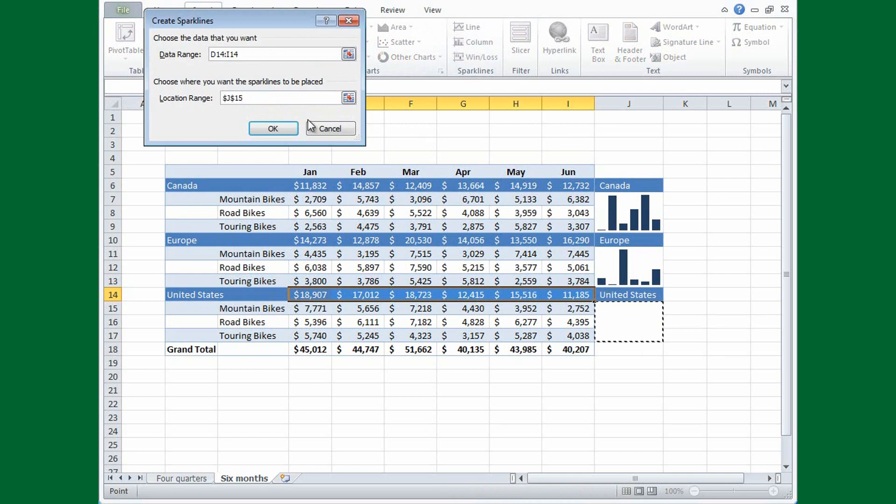
click(286, 131)
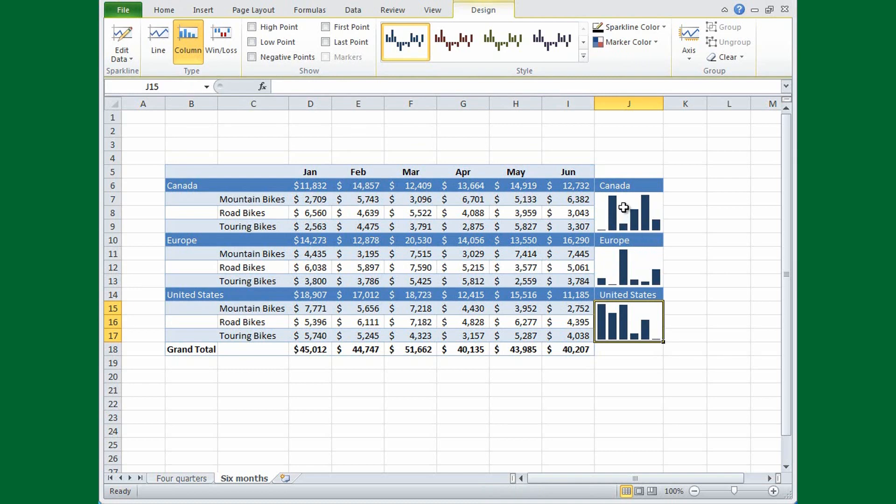
Step: Set a custom vertical axis minimum of 1075 for the three column sparklines in J7:J17
drag(623, 203, 619, 313)
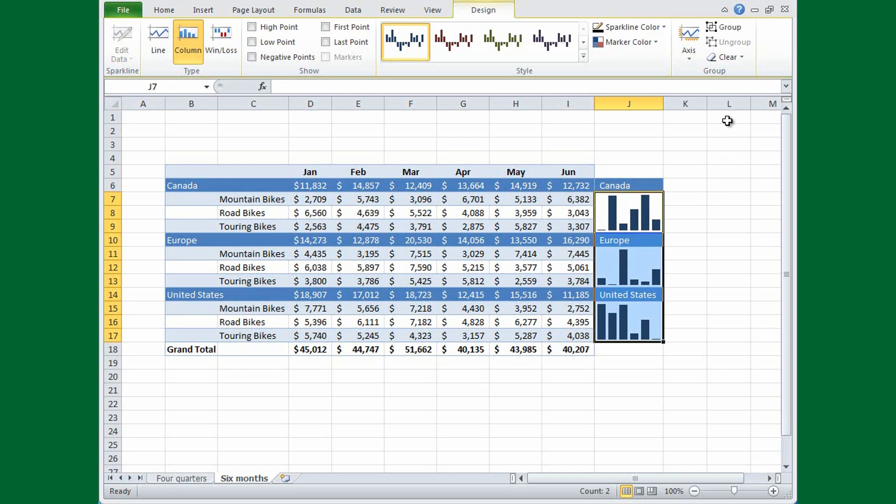
click(689, 46)
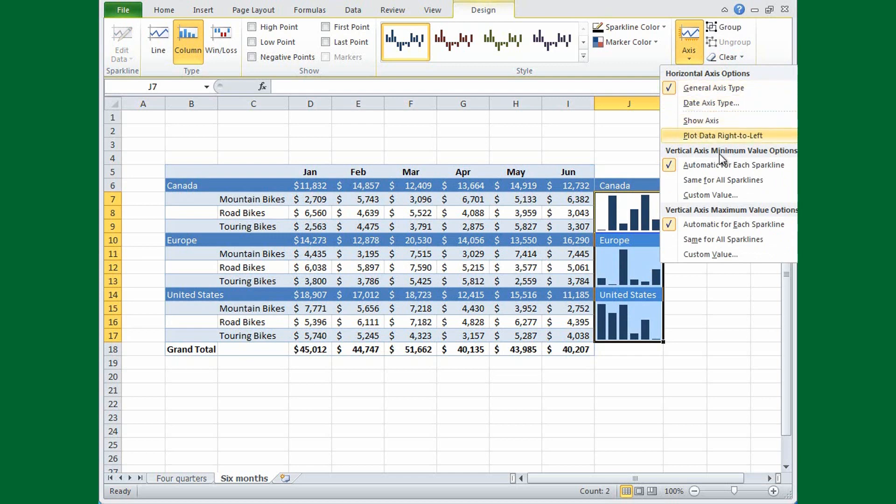
click(710, 195)
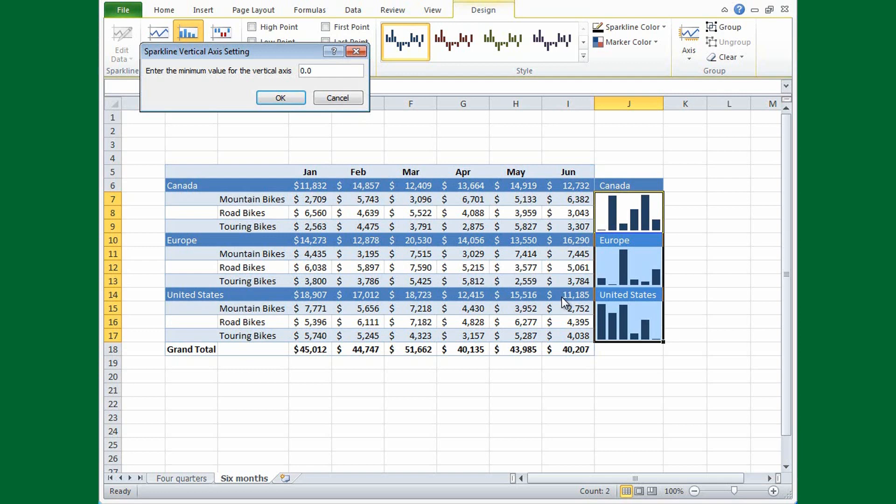
drag(319, 71, 295, 72)
text(1075)
click(281, 98)
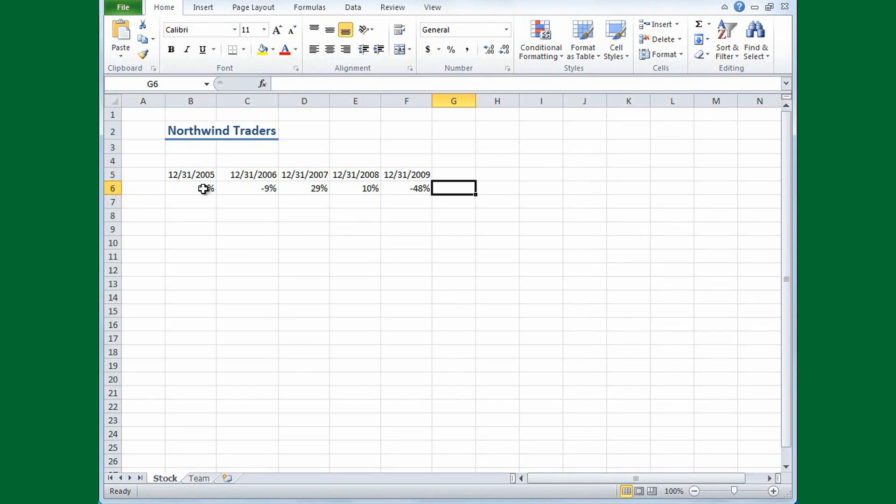
Step: Create a win/loss sparkline of the yearly percentages in B6:F6, placed in cell G6 of the Stock sheet
drag(203, 189, 401, 183)
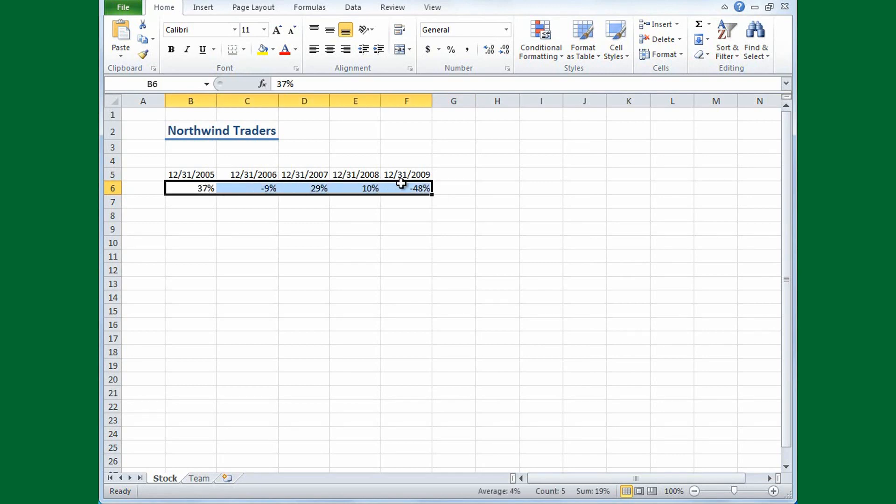
click(206, 8)
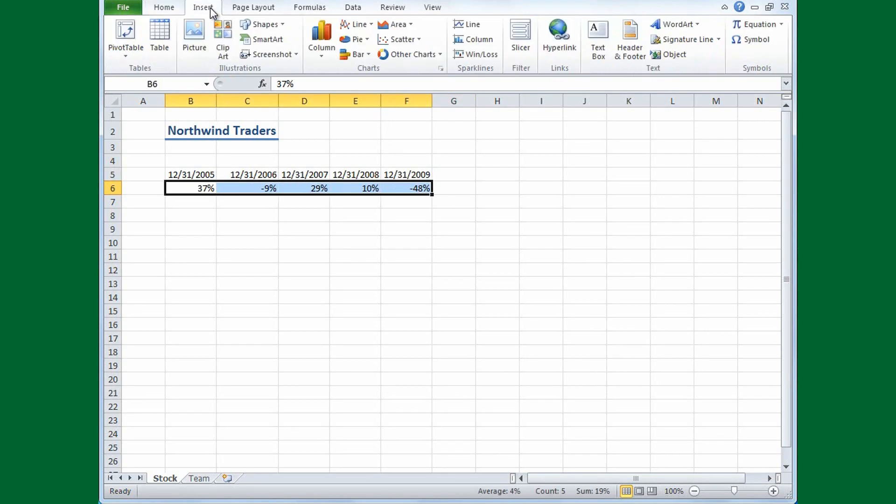
click(477, 55)
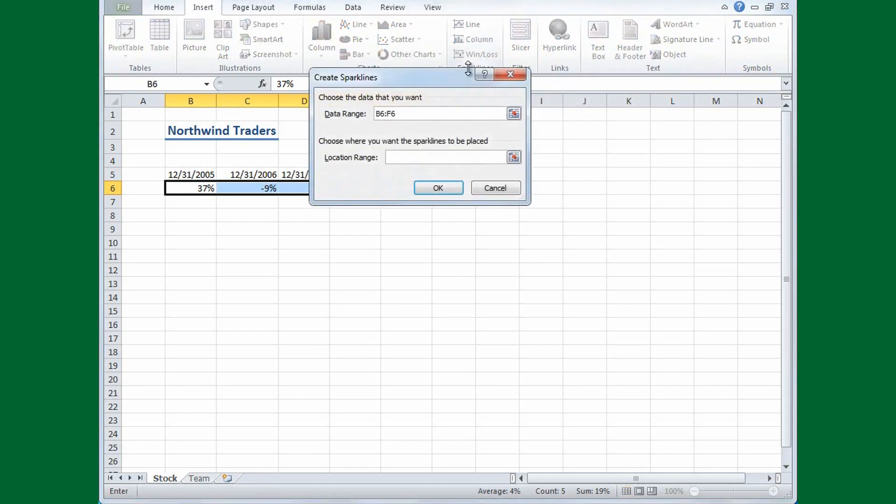
drag(451, 74, 382, 41)
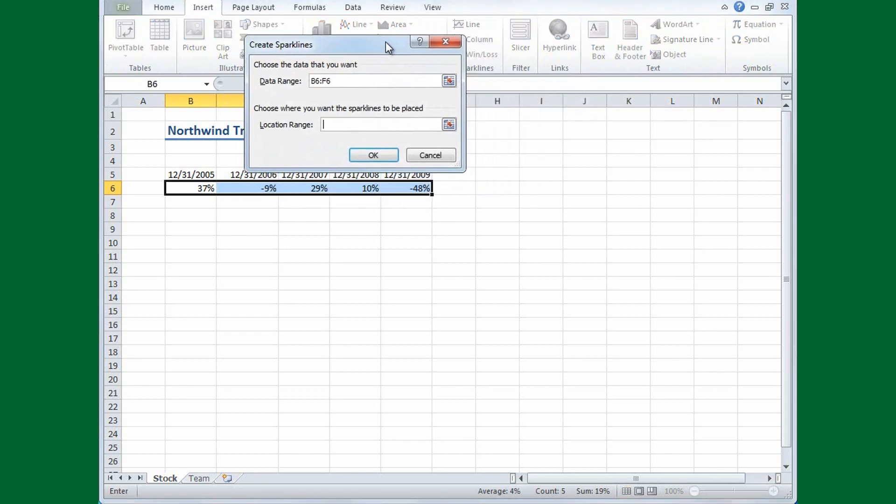
click(450, 191)
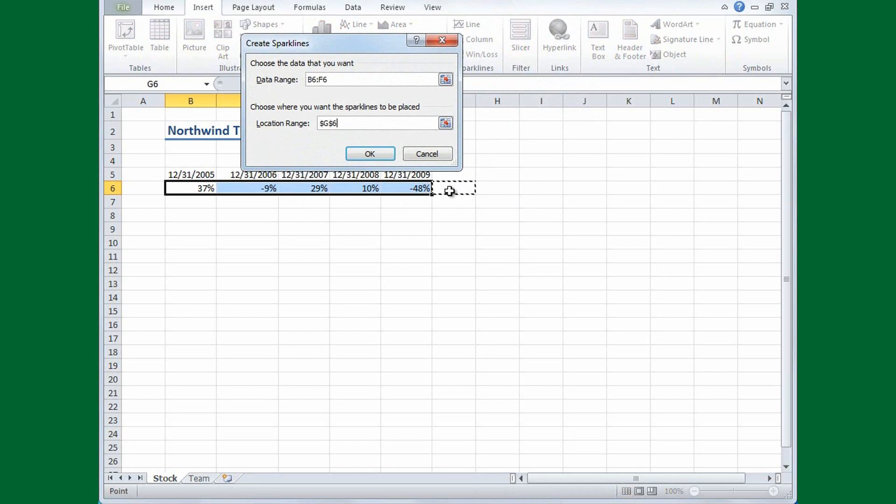
click(366, 154)
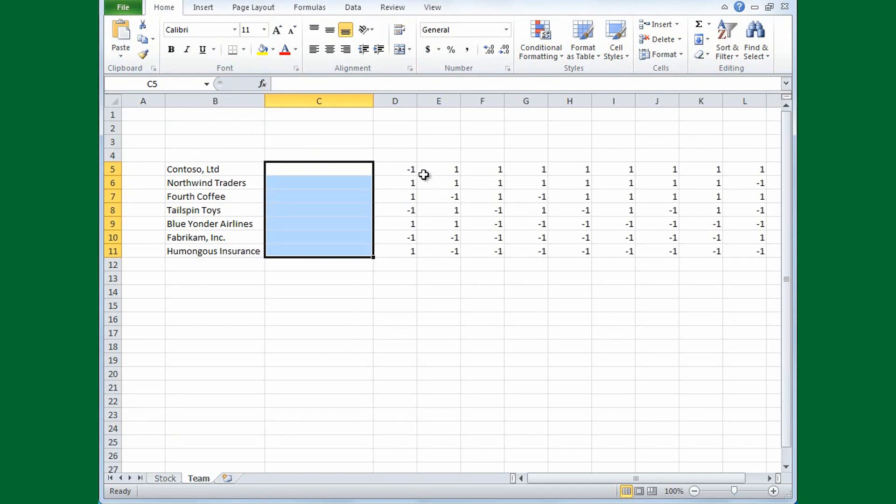
Step: Create win/loss sparklines from the team results in D5:L11, placed in C5:C11 beside the company names
drag(406, 170, 745, 248)
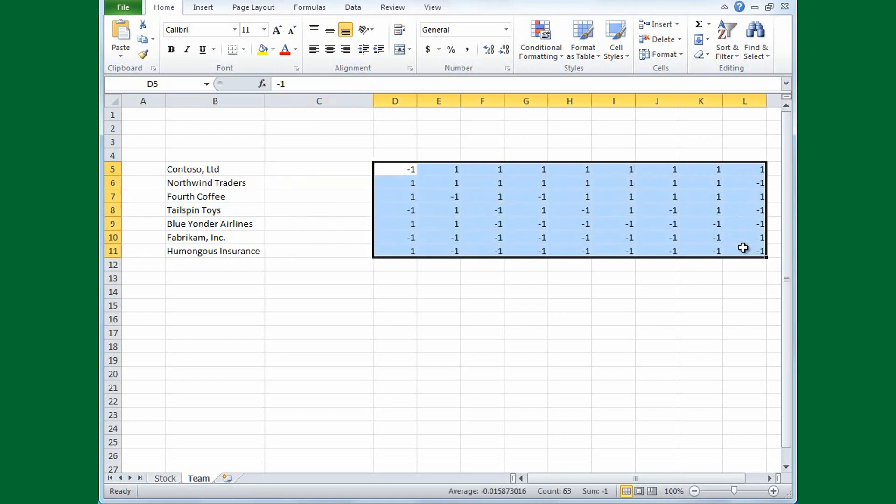
click(208, 9)
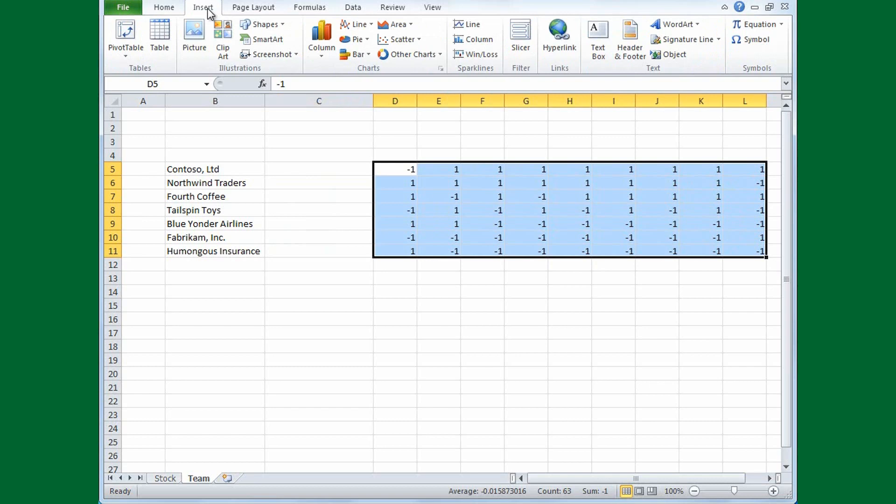
click(477, 55)
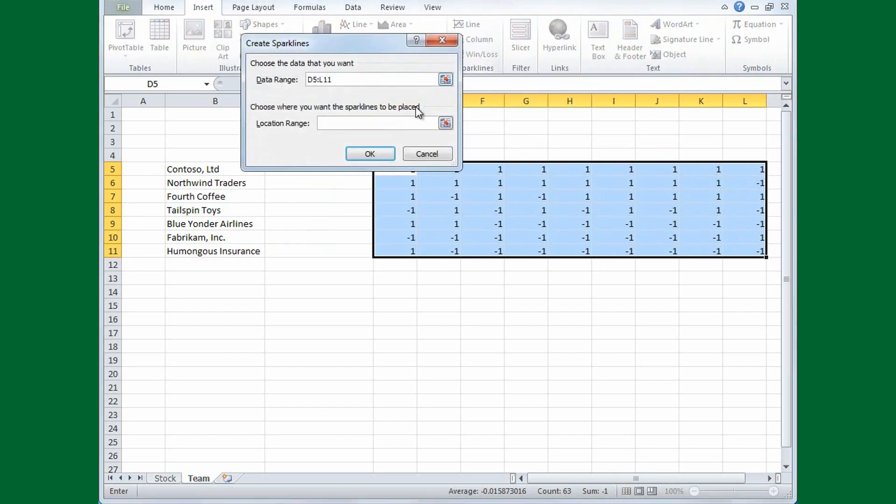
click(445, 123)
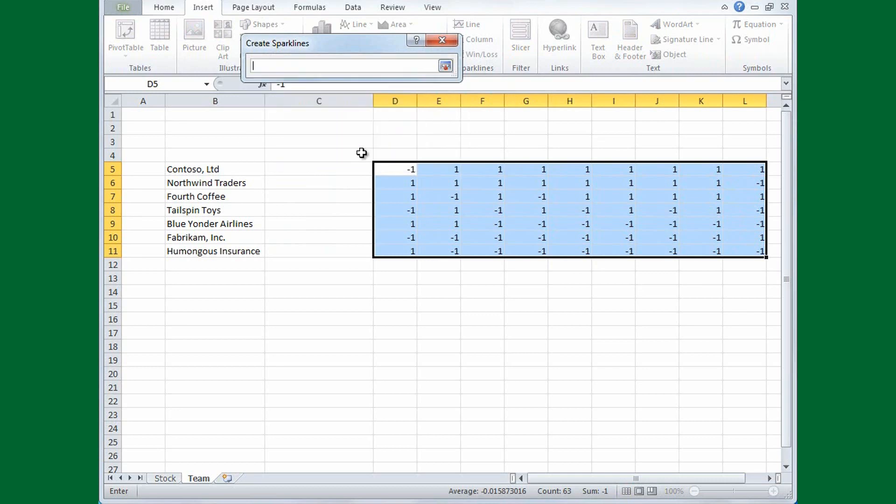
click(272, 171)
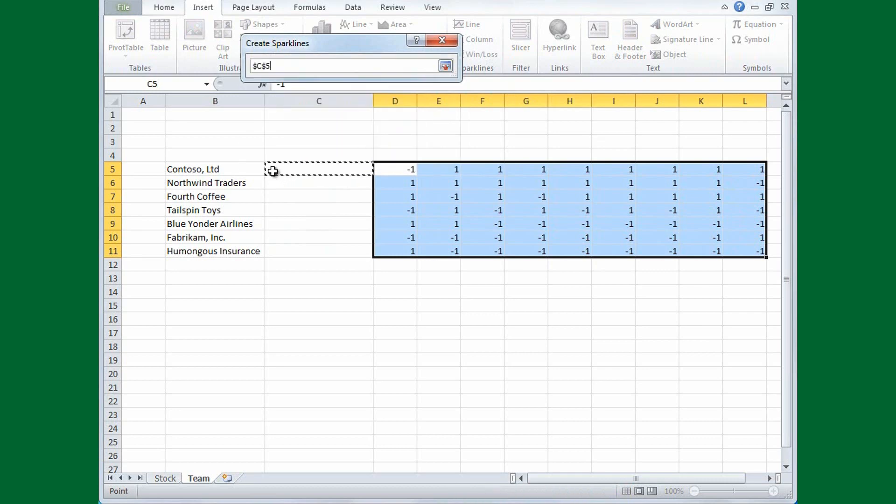
drag(272, 171, 329, 248)
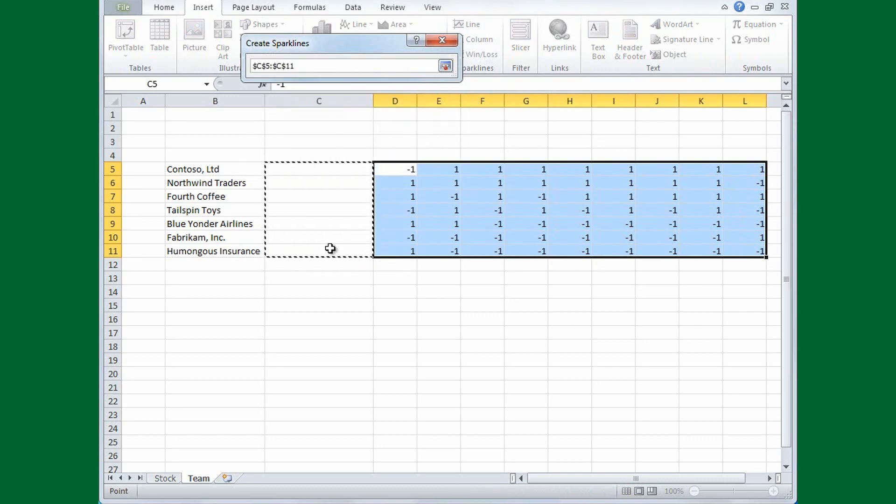
click(445, 65)
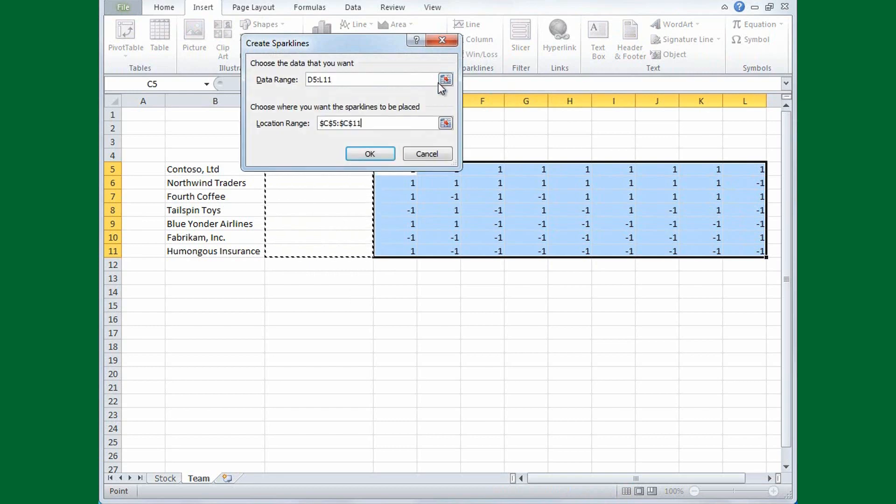
click(369, 155)
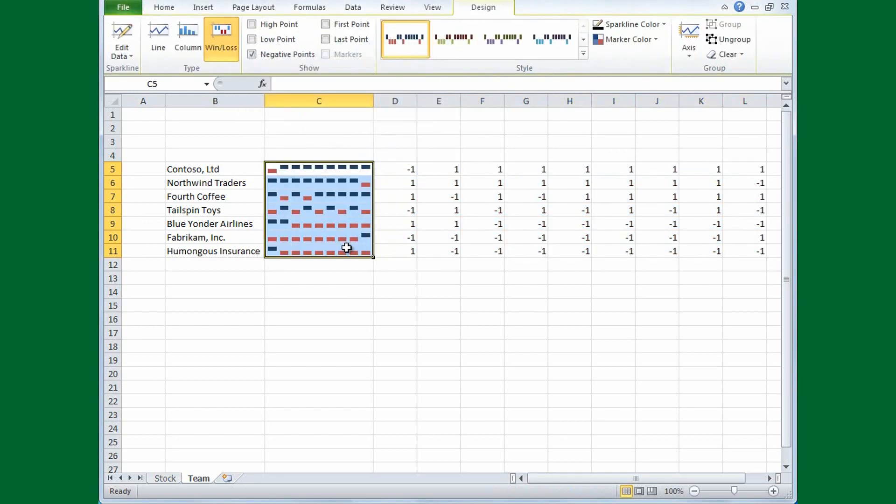